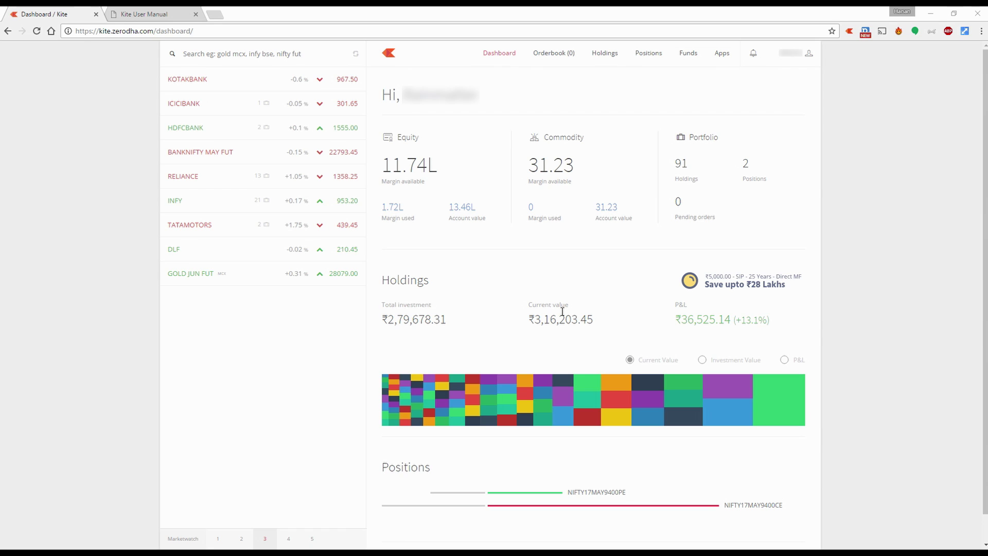
# Open the 5-minute BANKNIFTY17MAYFUT chart from the marketwatch and clear its saved layout preferences
pyautogui.moveTo(220, 154)
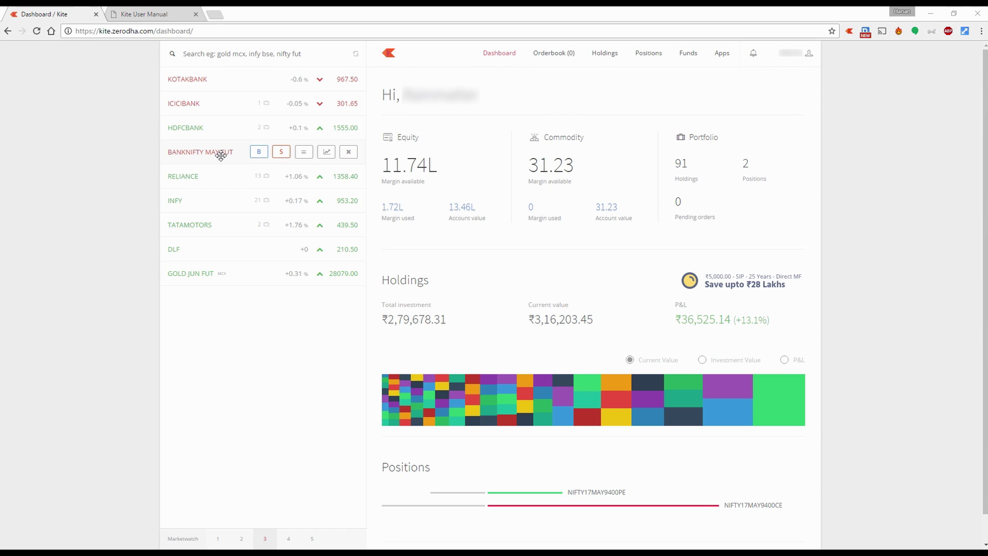
pyautogui.click(327, 152)
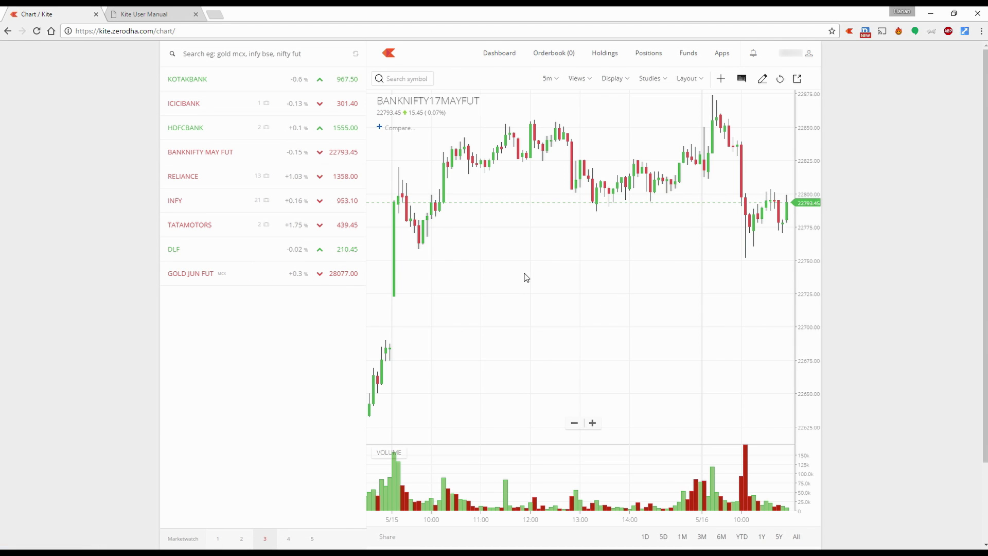
pyautogui.click(688, 79)
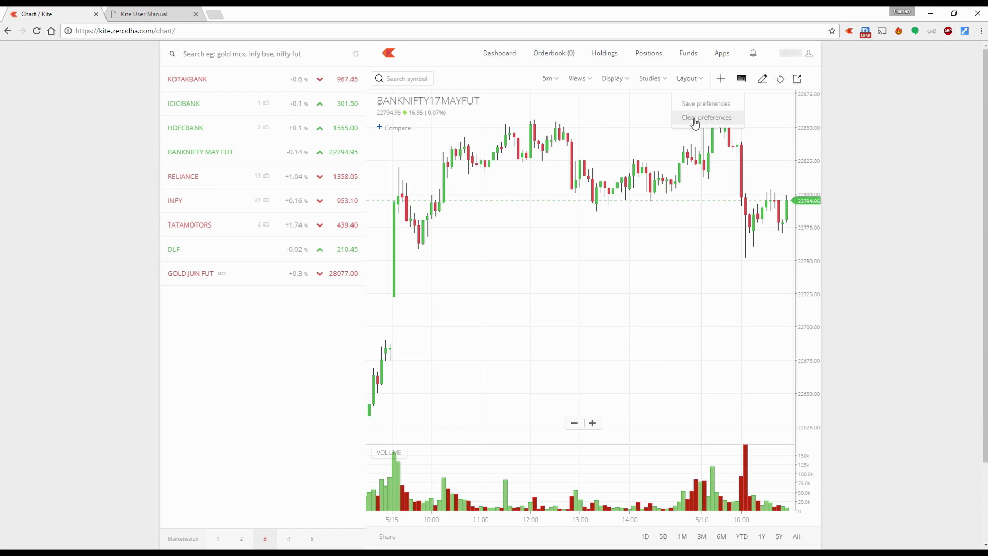
pyautogui.click(699, 118)
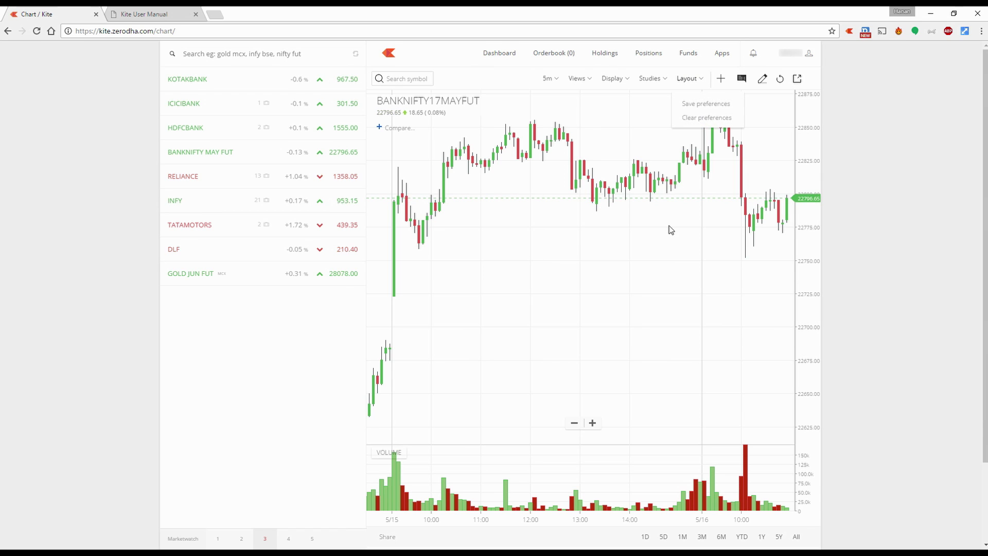
pyautogui.click(981, 31)
pyautogui.moveTo(896, 186)
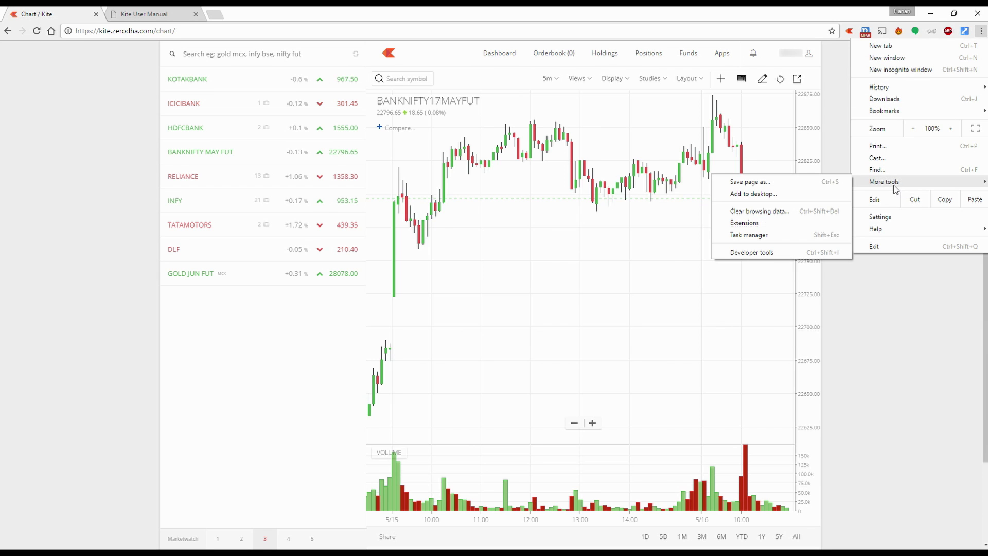
pyautogui.click(761, 216)
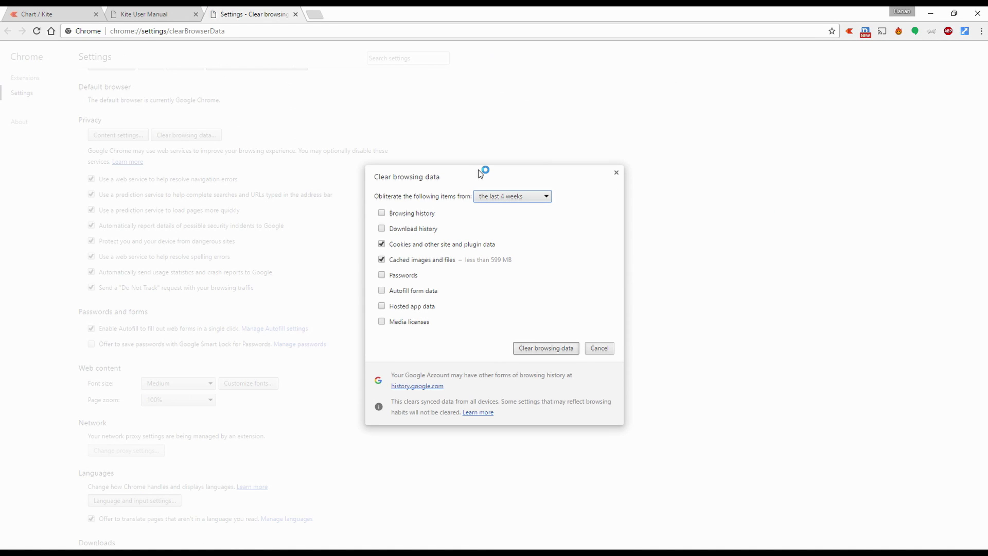
pyautogui.click(295, 15)
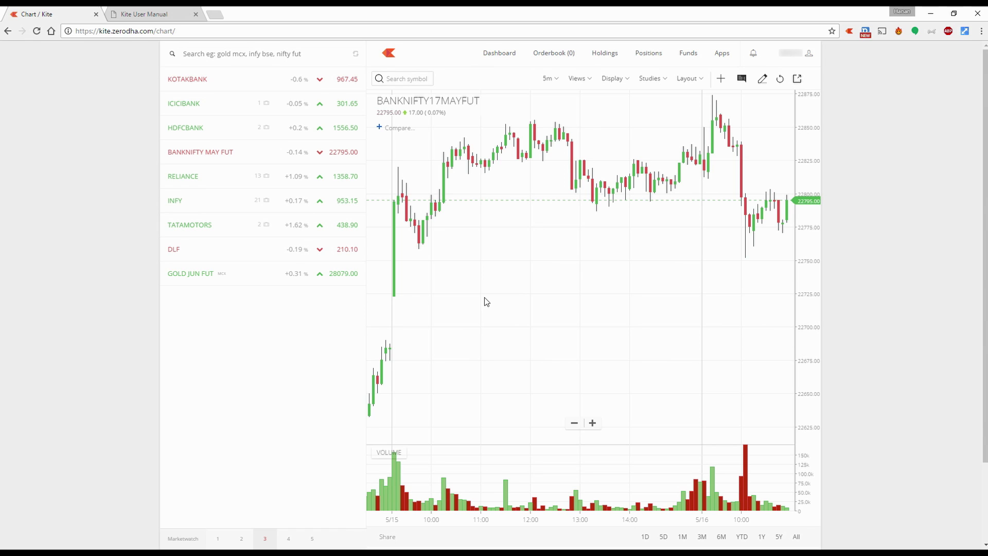
# Switch the chart to RELIANCE, picked from the ALL symbols list
pyautogui.click(408, 75)
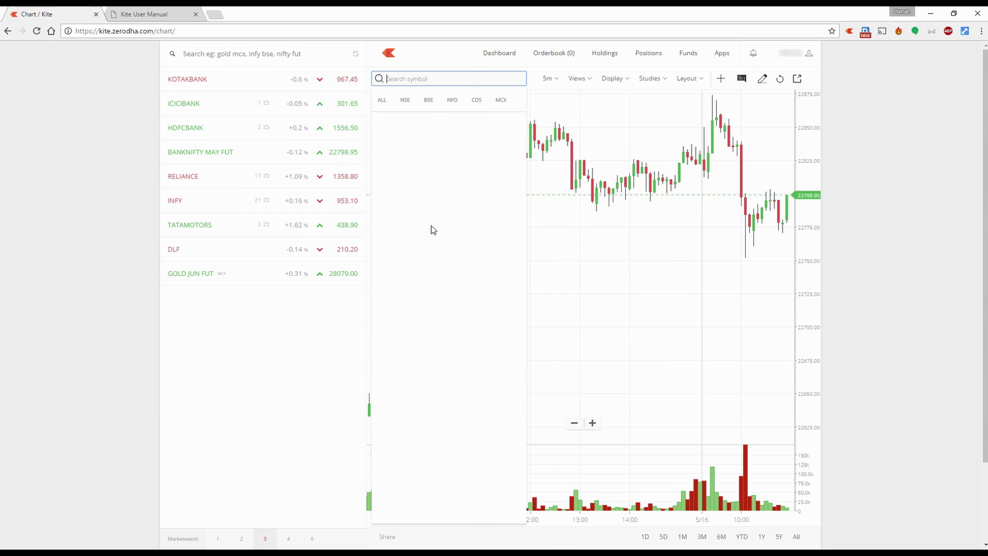
pyautogui.click(381, 101)
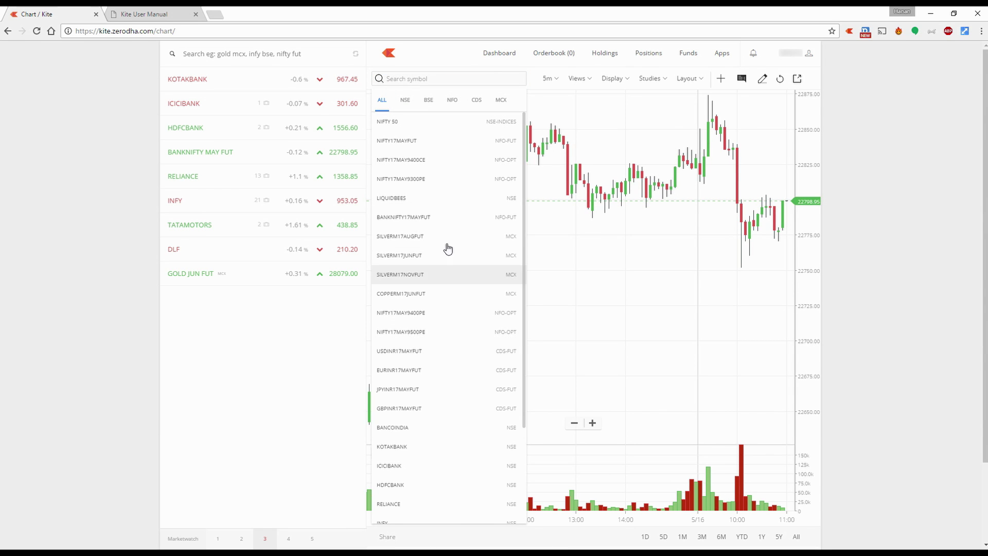
pyautogui.scroll(-3, 489, 378)
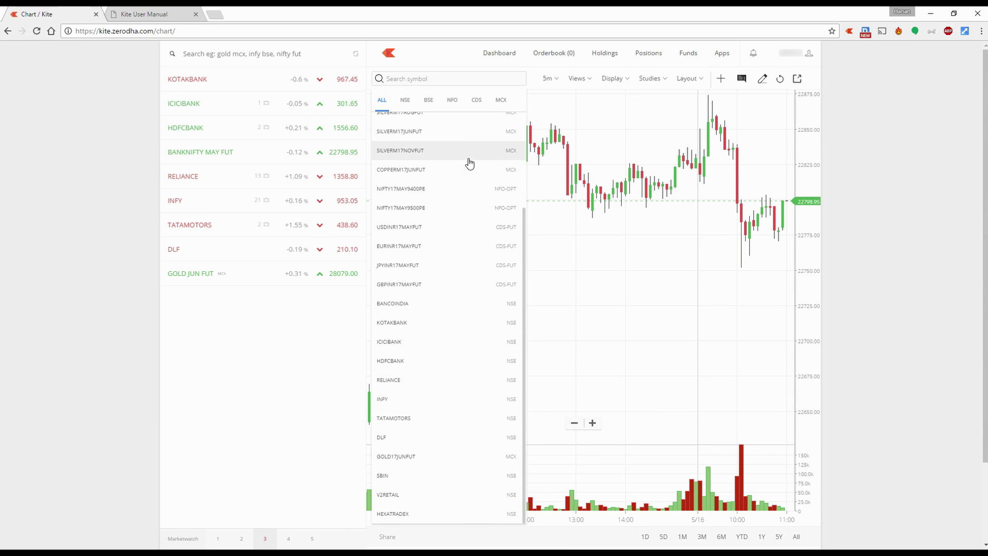
pyautogui.click(463, 387)
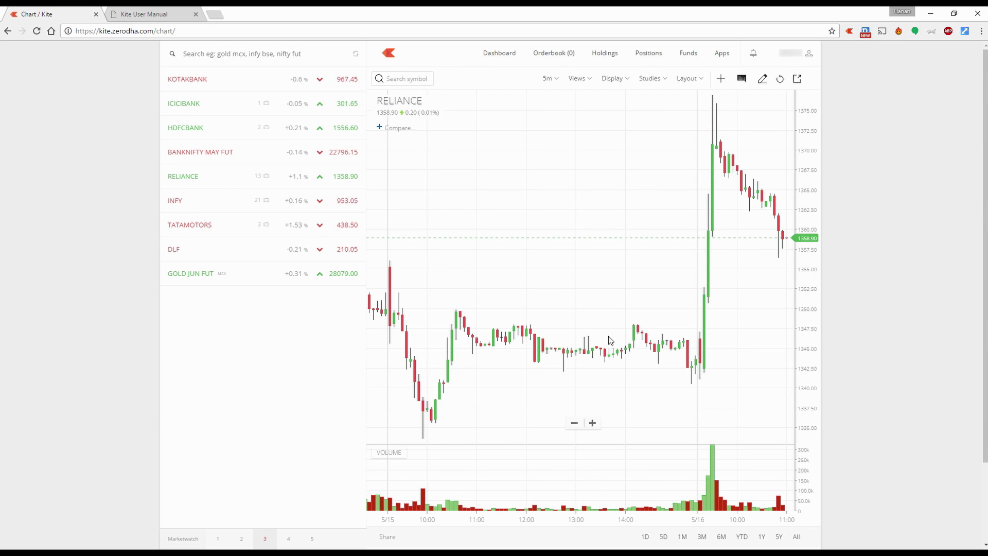
pyautogui.scroll(-1, 610, 340)
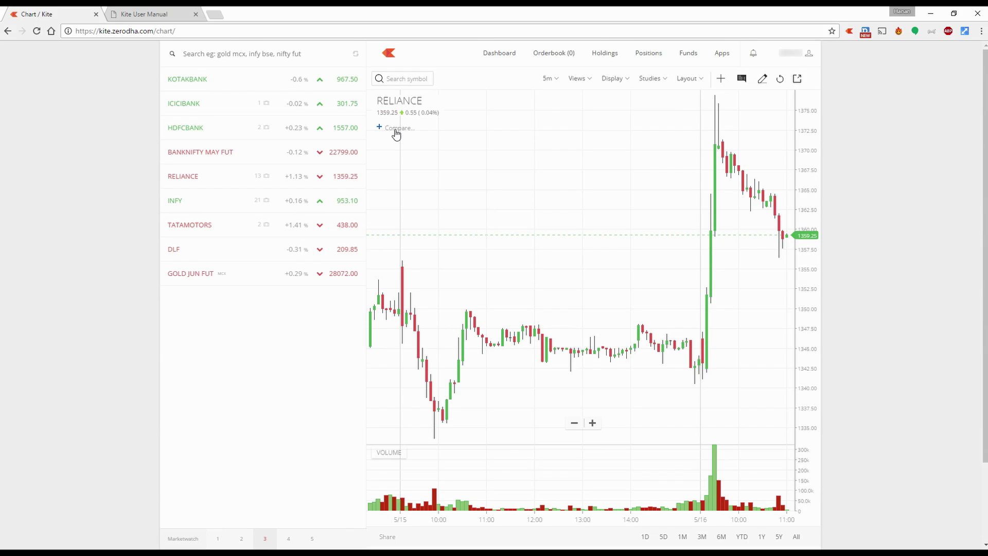
# Search again and switch the chart to ICICIBANK
pyautogui.click(401, 79)
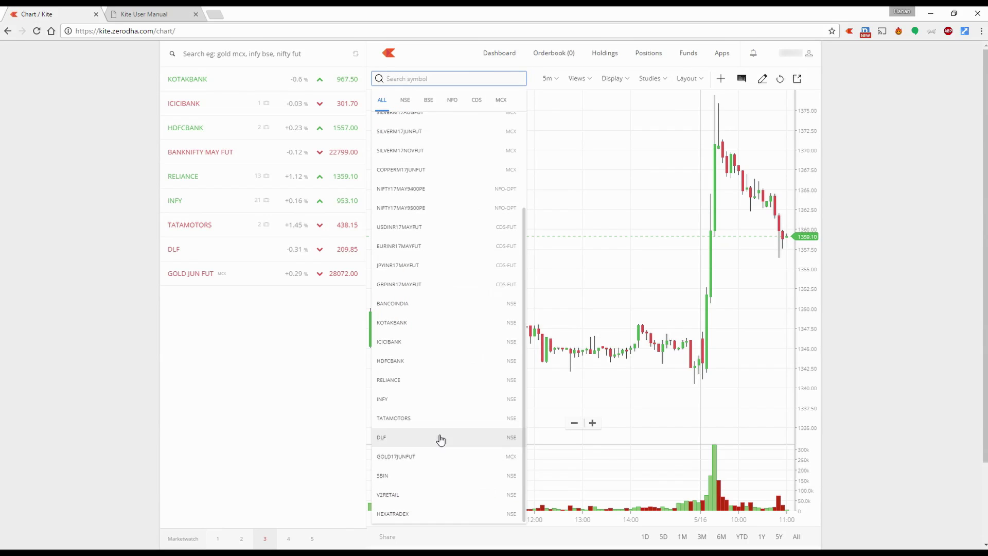
pyautogui.scroll(3, 439, 456)
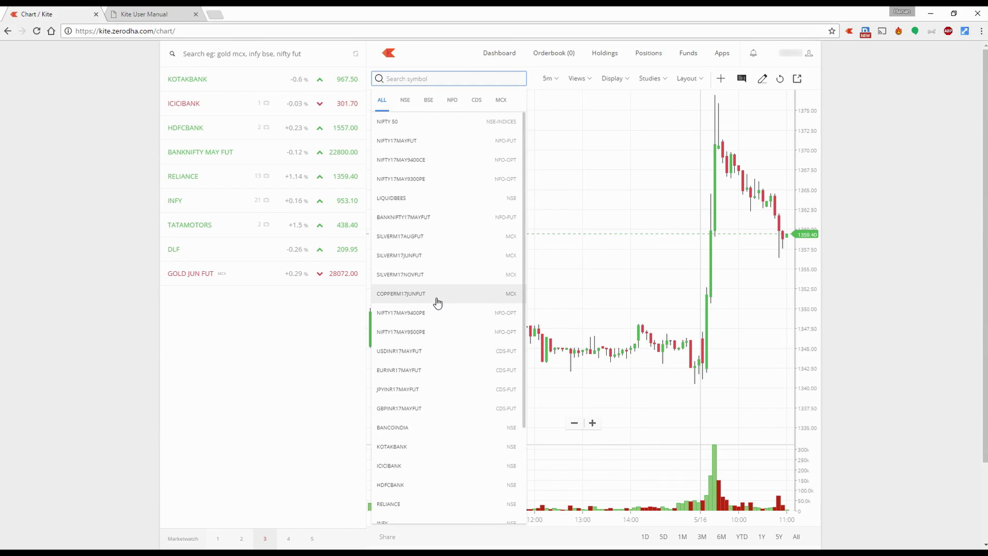
pyautogui.scroll(-3, 437, 308)
pyautogui.click(419, 348)
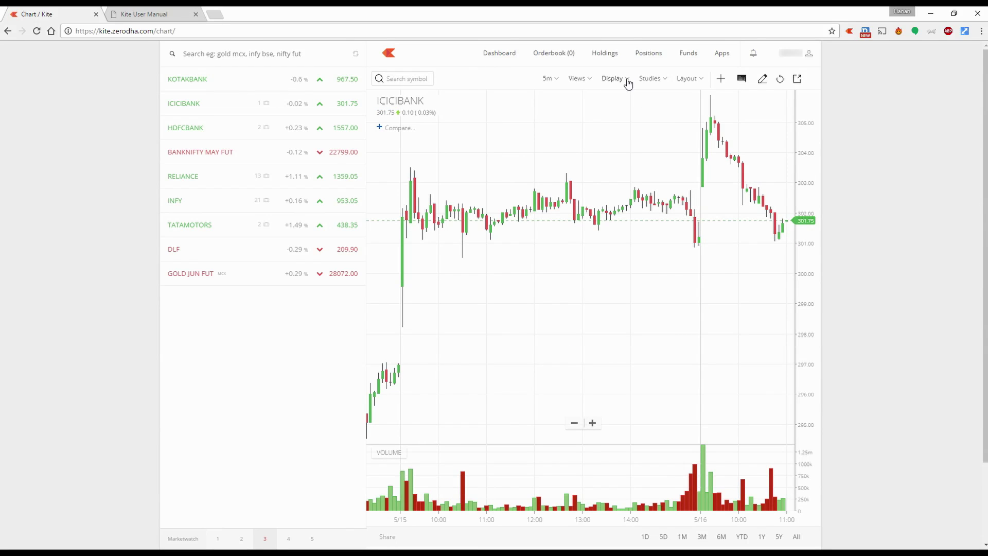
# Show ICICIBANK as a line chart and overlay HDFCBANK as a comparison line
pyautogui.click(610, 82)
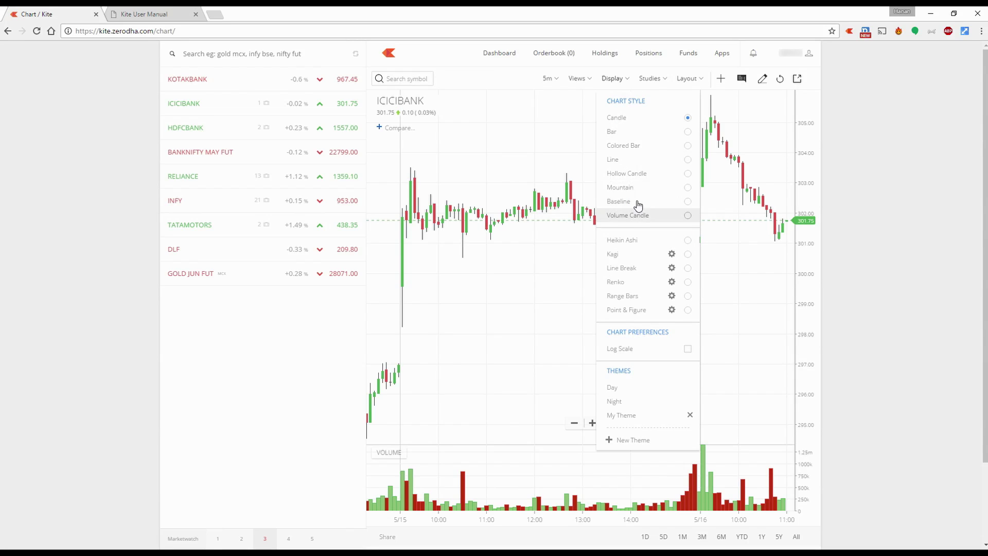
pyautogui.click(630, 160)
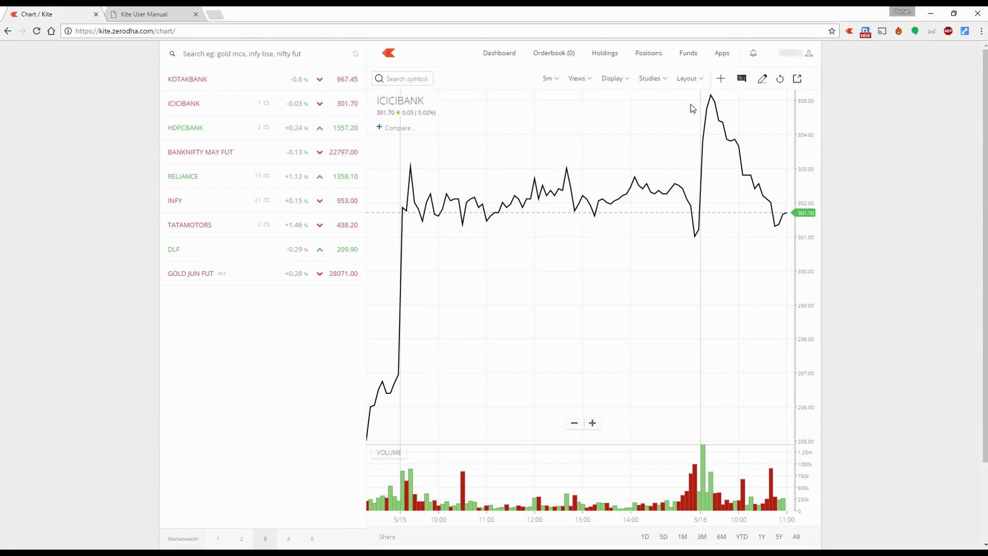
pyautogui.click(397, 128)
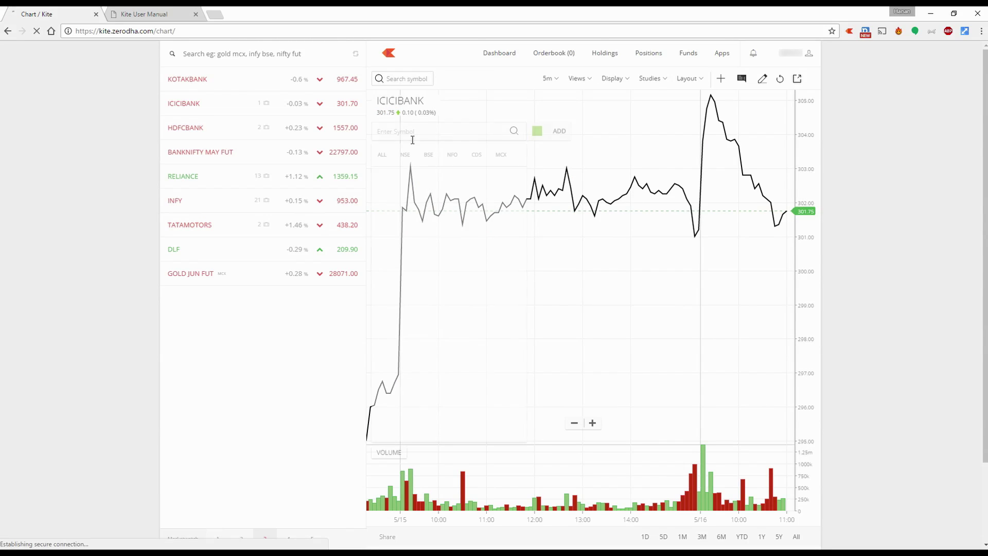
pyautogui.scroll(-5, 409, 360)
pyautogui.click(414, 384)
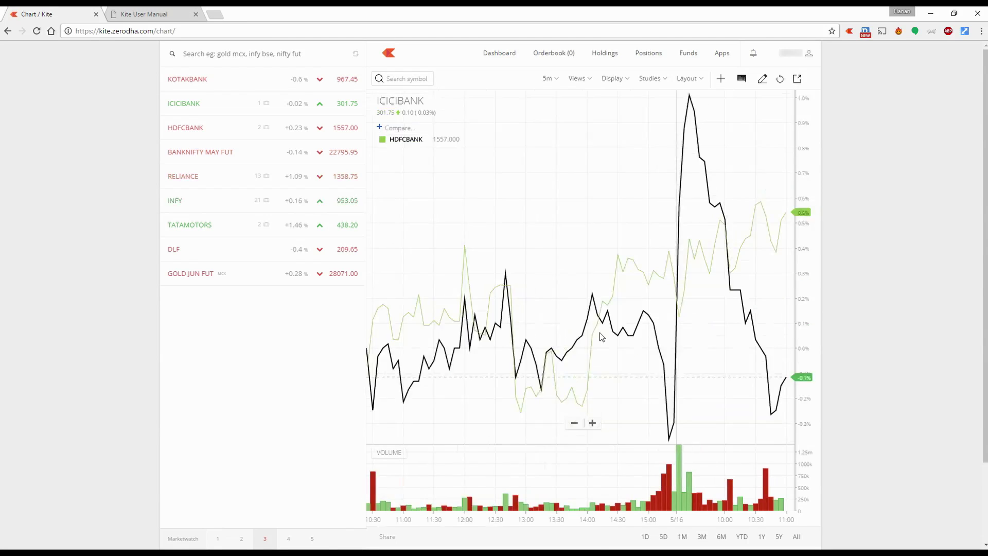
pyautogui.scroll(-5, 600, 335)
# Pan the chart back through early April to mid May, then remove the HDFCBANK comparison
pyautogui.moveTo(511, 359); pyautogui.dragTo(664, 317)
pyautogui.moveTo(469, 326); pyautogui.dragTo(496, 334)
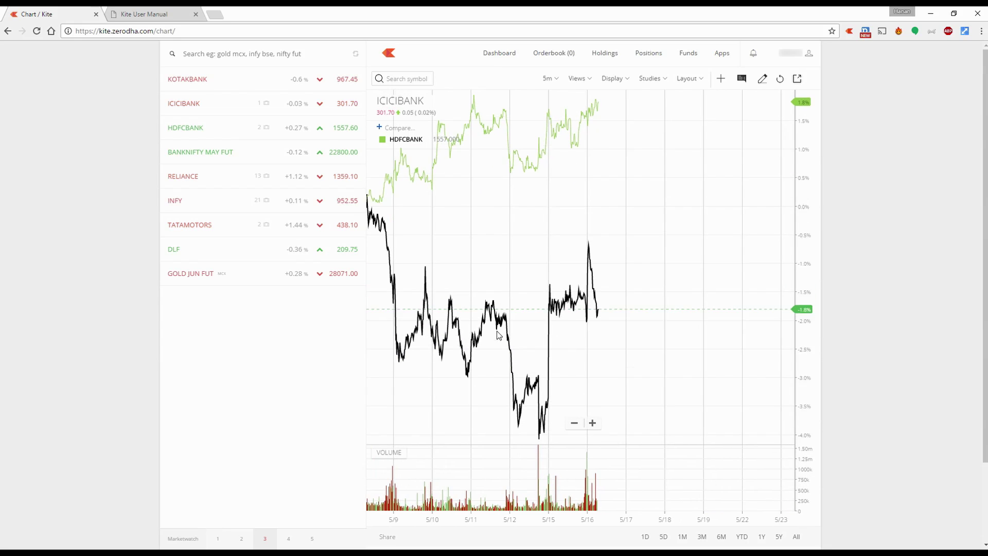
pyautogui.moveTo(468, 267); pyautogui.dragTo(633, 289)
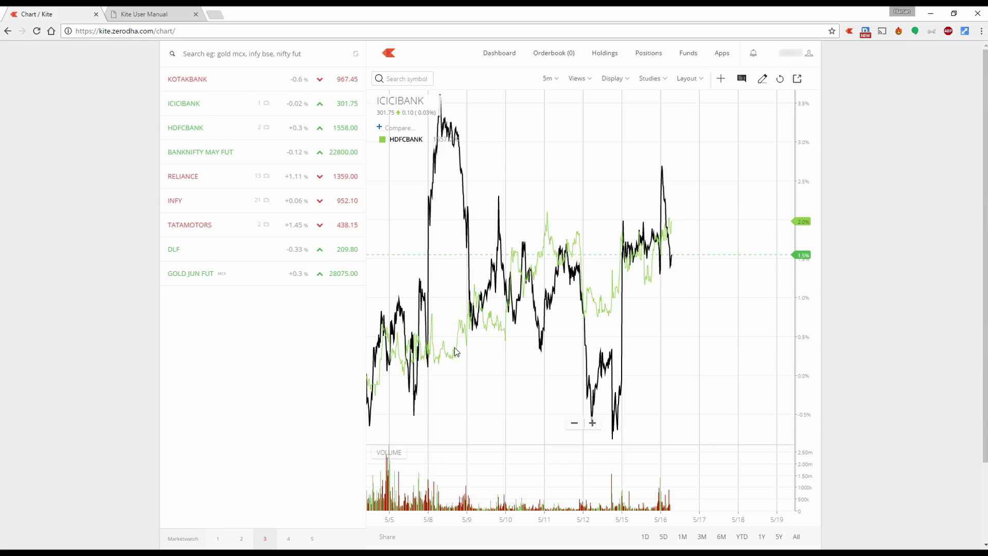
pyautogui.rightClick(455, 340)
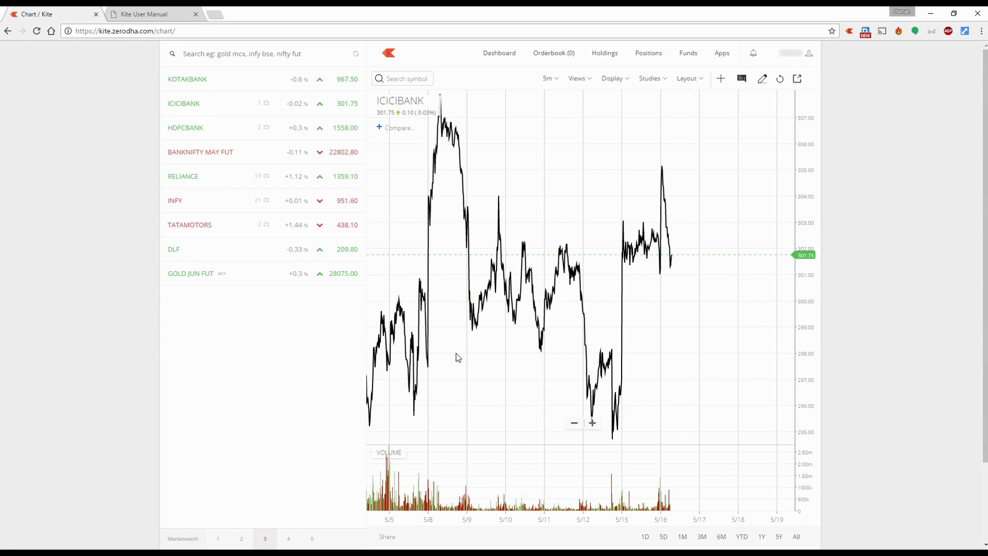
# Switch the ICICIBANK chart back to candlesticks and recentre the prices vertically
pyautogui.moveTo(612, 80)
pyautogui.click(606, 130)
pyautogui.scroll(5, 598, 203)
pyautogui.moveTo(607, 311)
pyautogui.mouseDown()
pyautogui.moveTo(607, 390)
pyautogui.moveTo(595, 189)
pyautogui.moveTo(606, 299)
pyautogui.mouseUp()
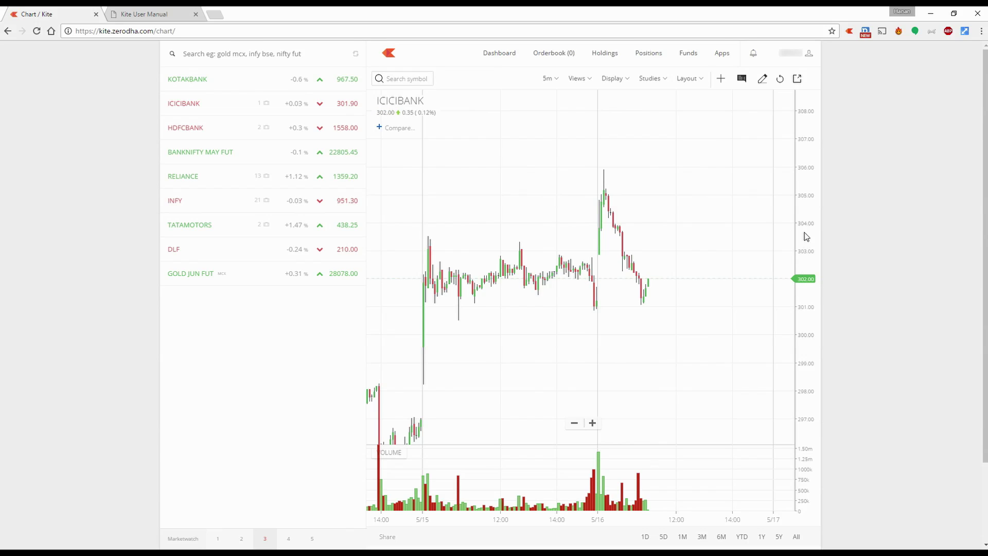
# Rescale the price axis to compress the candles, zooming the time axis in and out
pyautogui.moveTo(806, 230); pyautogui.dragTo(805, 198)
pyautogui.scroll(-3, 557, 340)
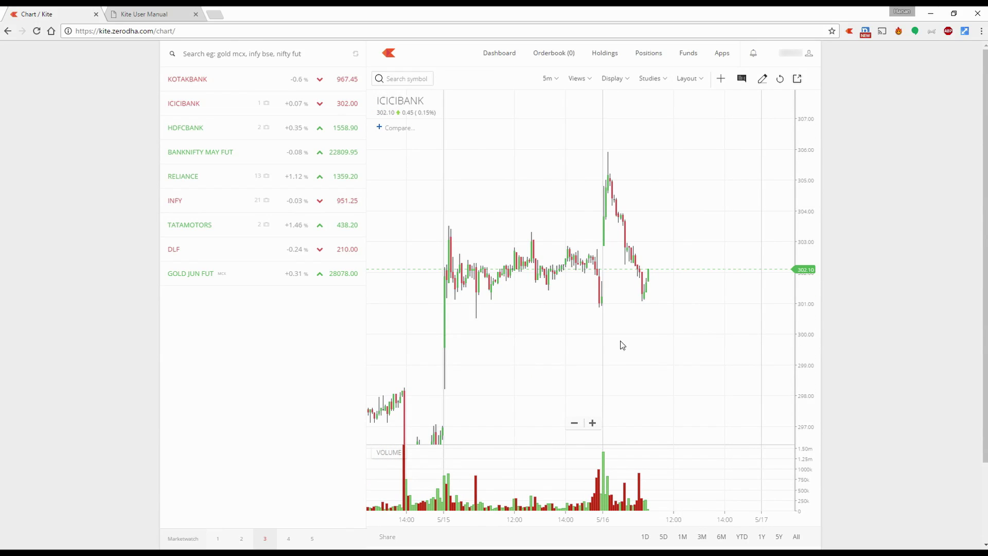
pyautogui.moveTo(804, 203); pyautogui.dragTo(805, 237)
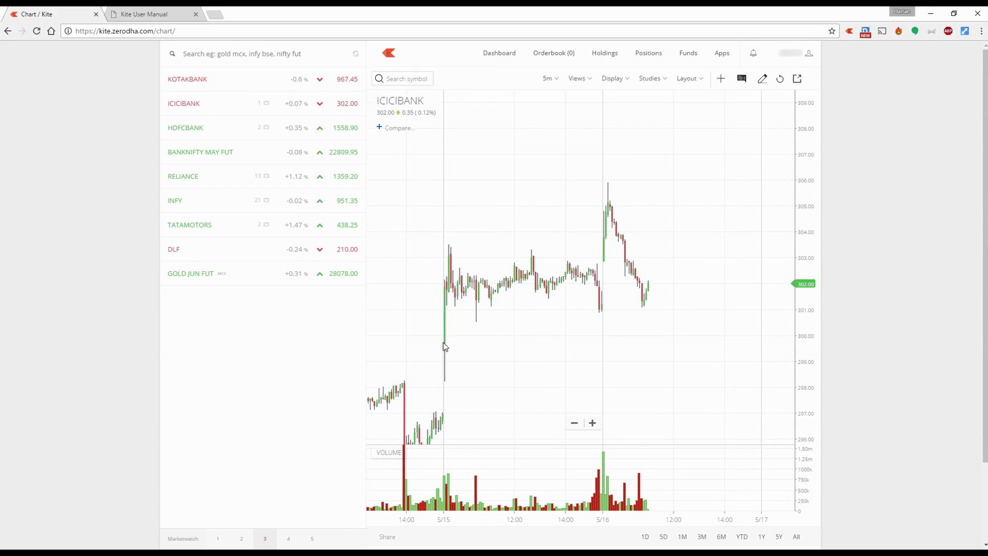
pyautogui.scroll(4, 553, 315)
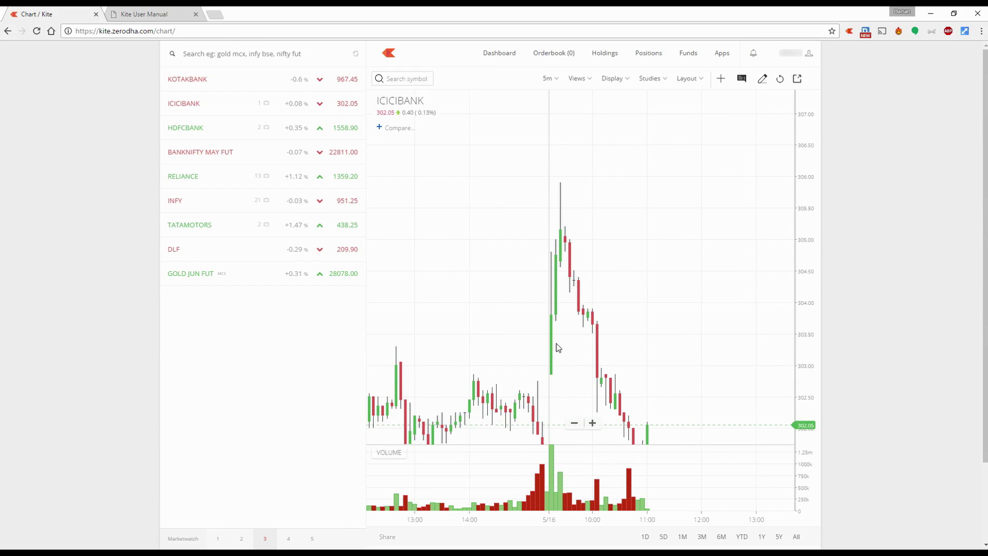
pyautogui.scroll(-6, 575, 364)
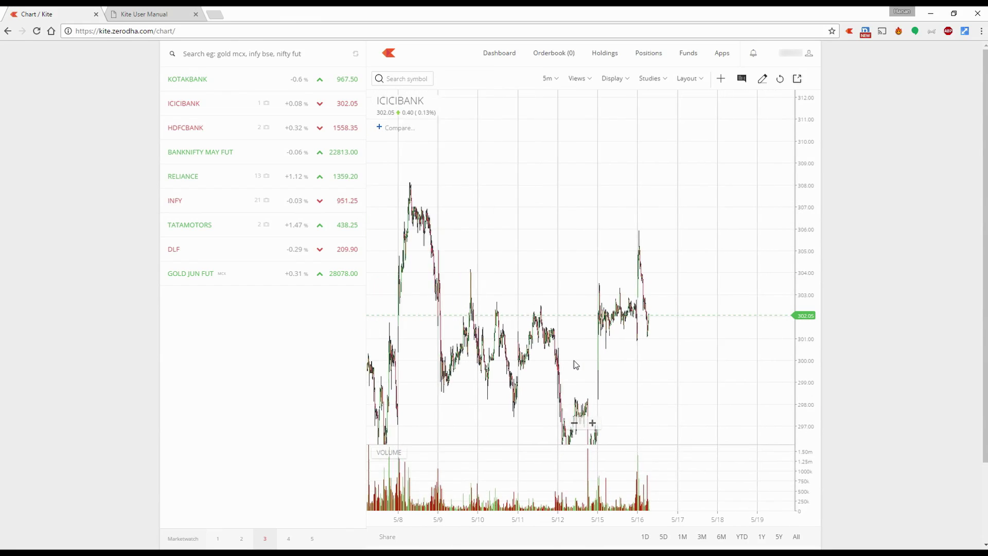
pyautogui.scroll(5, 575, 364)
# Set the chart interval to 5-minute candles after briefly trying 1-minute
pyautogui.click(547, 78)
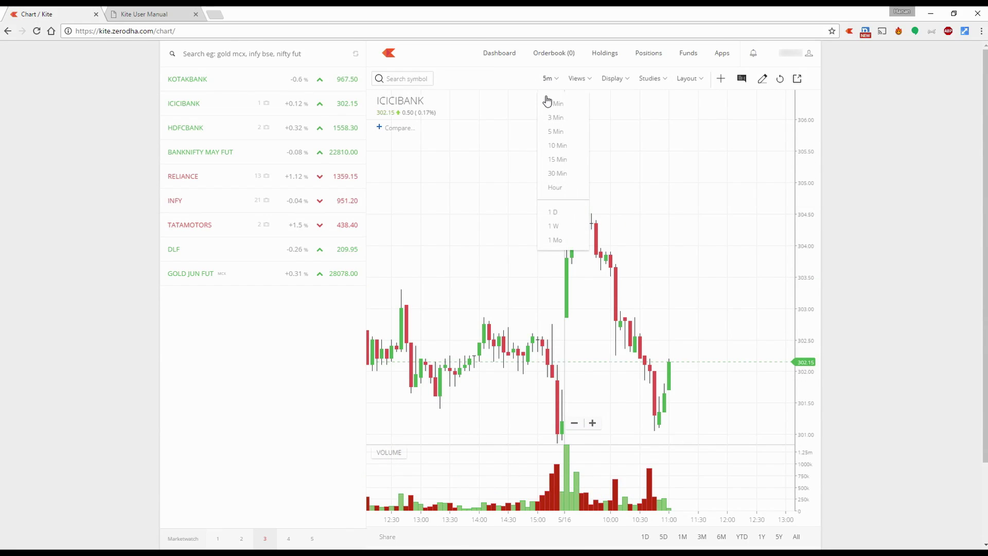
pyautogui.click(554, 105)
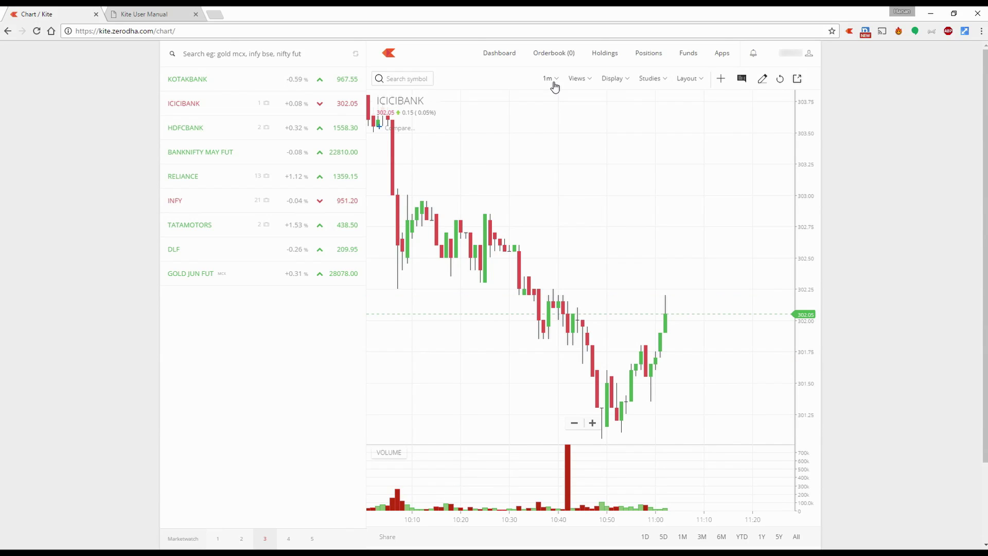
pyautogui.click(554, 90)
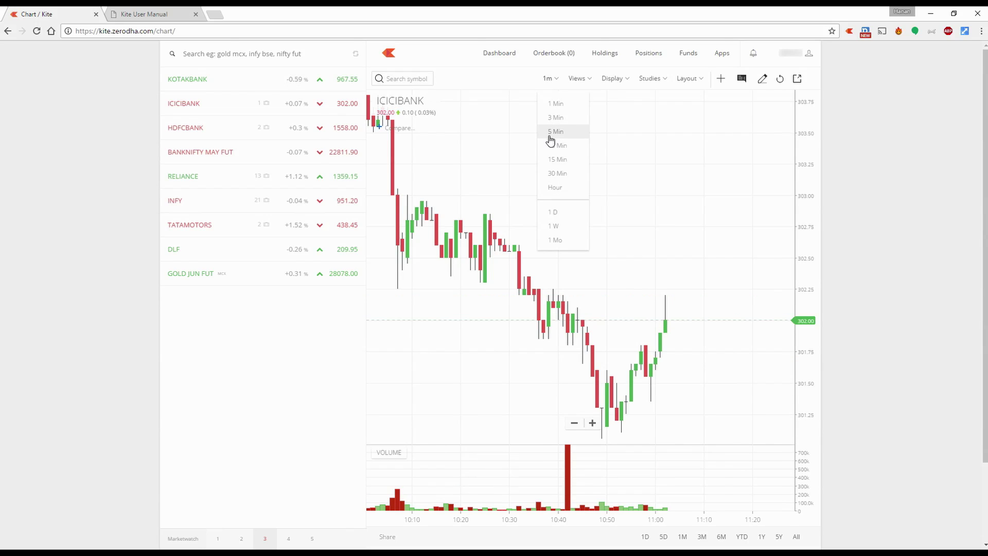
pyautogui.click(550, 136)
pyautogui.click(547, 78)
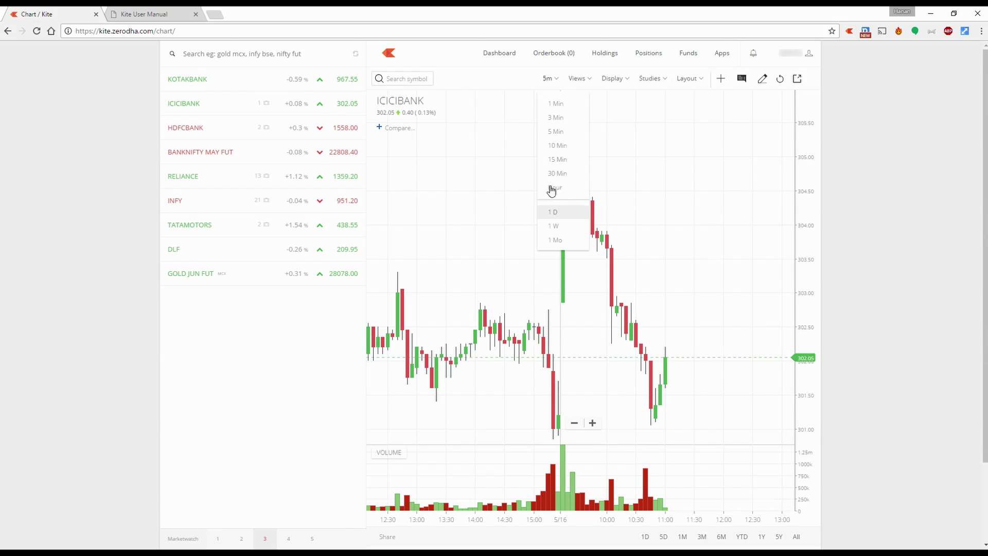
pyautogui.click(672, 208)
# Glance at the saved views list, then browse the studies list showing only Volume
pyautogui.click(583, 86)
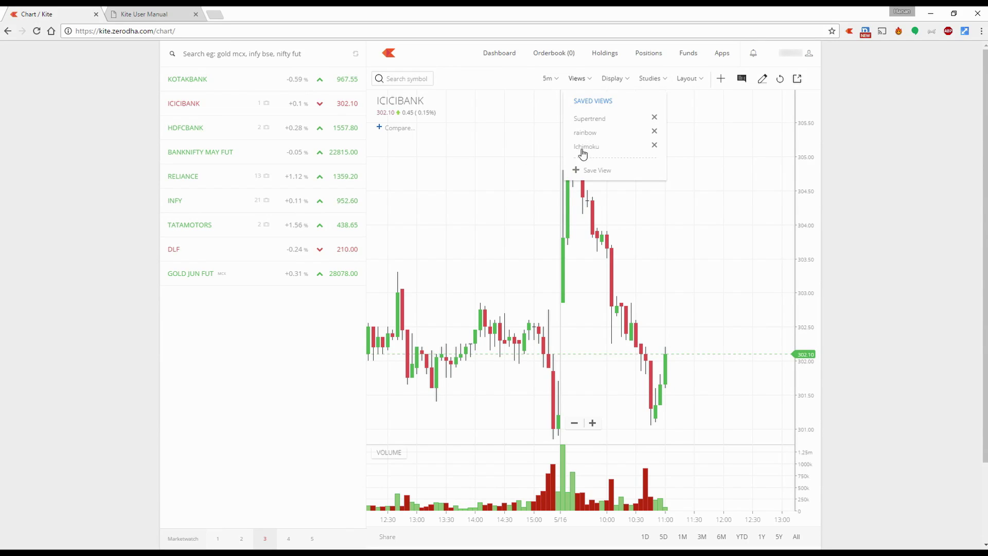
pyautogui.click(522, 192)
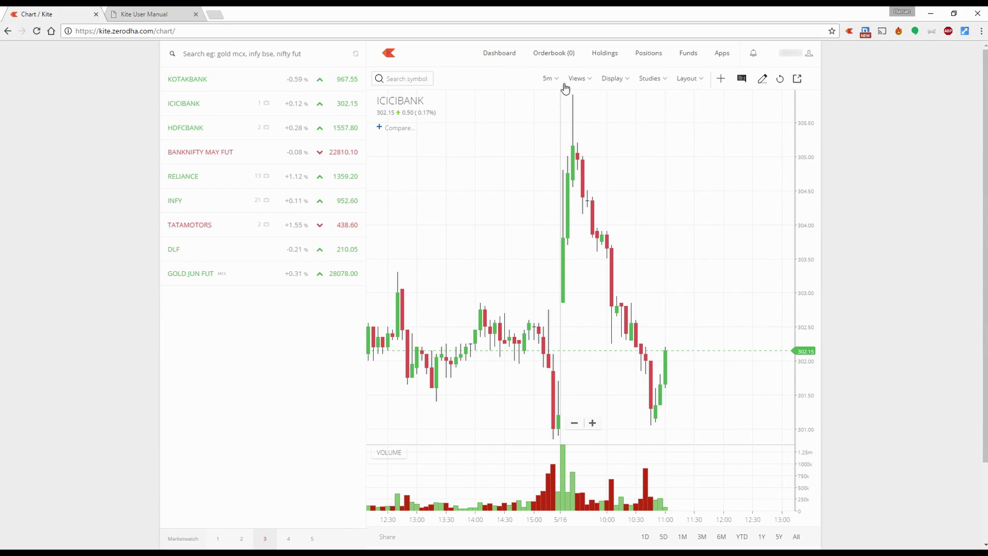
pyautogui.click(652, 81)
pyautogui.scroll(-5, 686, 288)
pyautogui.scroll(-6, 679, 319)
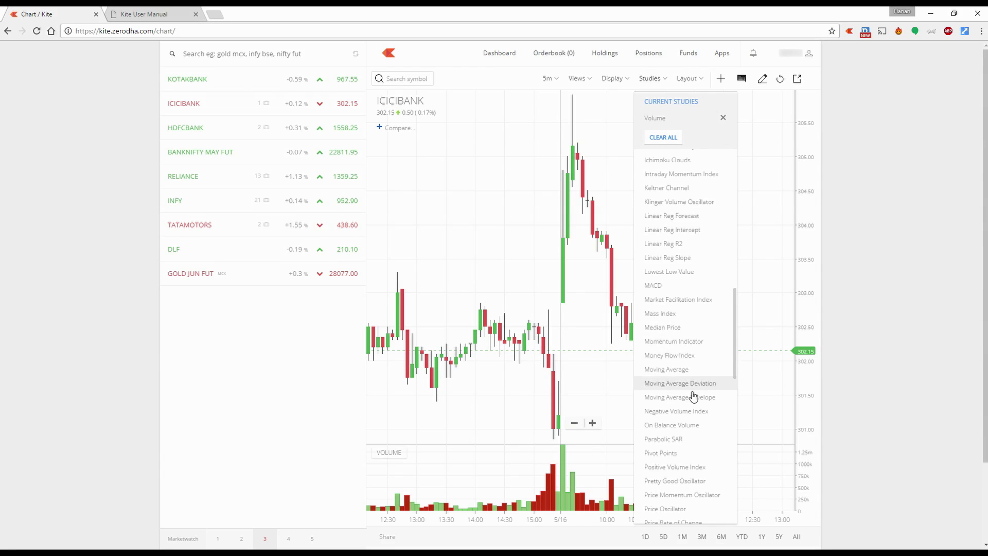
# Add a 50-period moving average and a cyan 20-period moving average
pyautogui.click(681, 377)
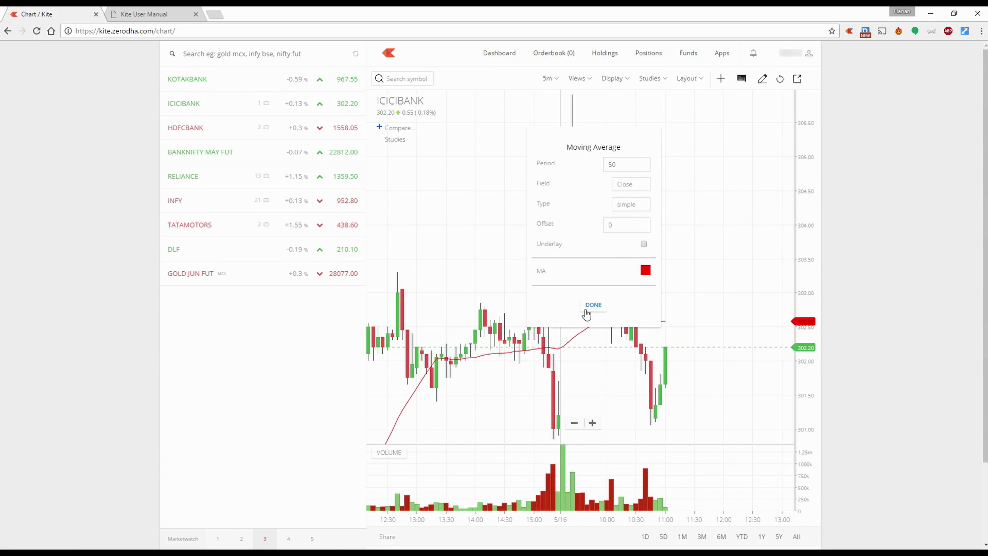
pyautogui.click(591, 305)
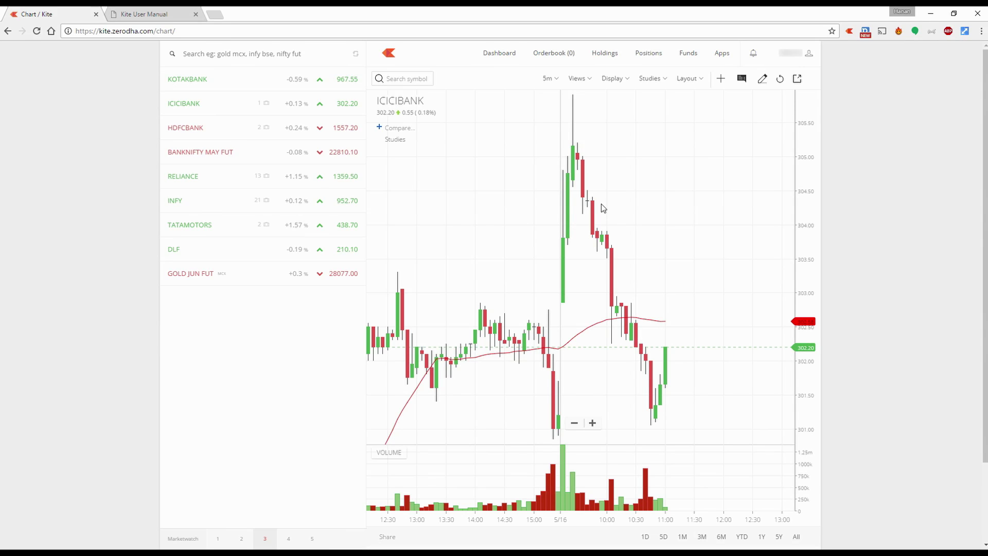
pyautogui.click(650, 80)
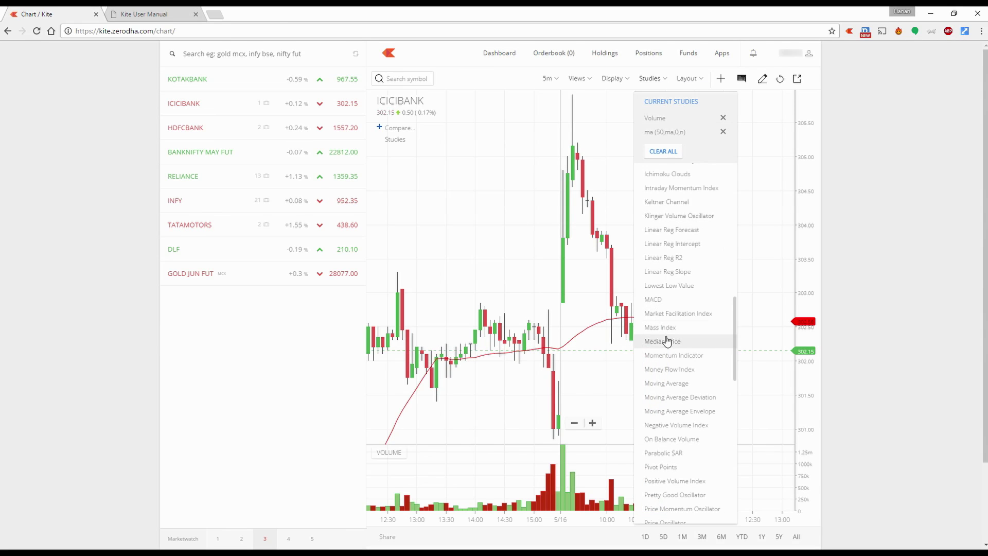
pyautogui.click(680, 390)
pyautogui.moveTo(620, 165); pyautogui.dragTo(575, 165)
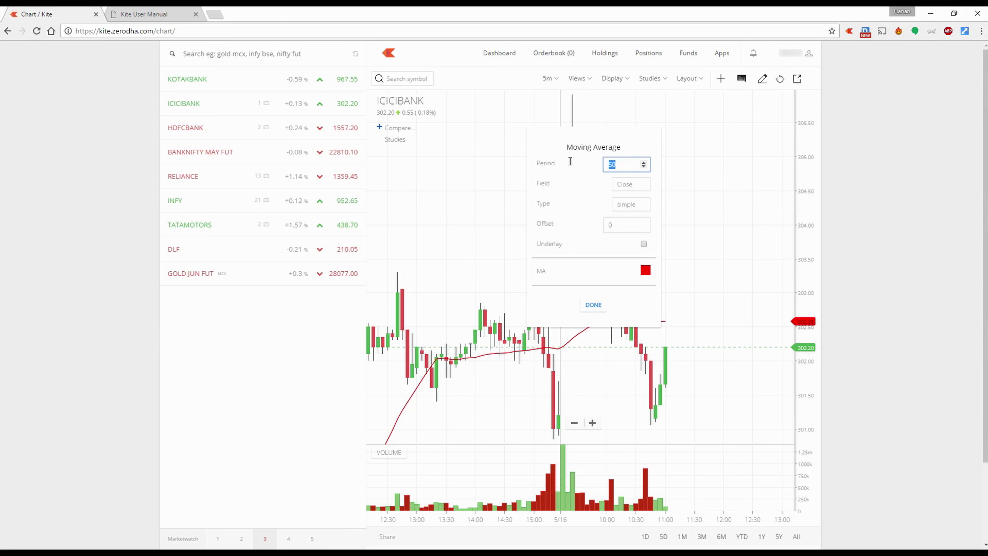
pyautogui.write('20')
pyautogui.click(645, 270)
pyautogui.click(728, 298)
pyautogui.click(596, 305)
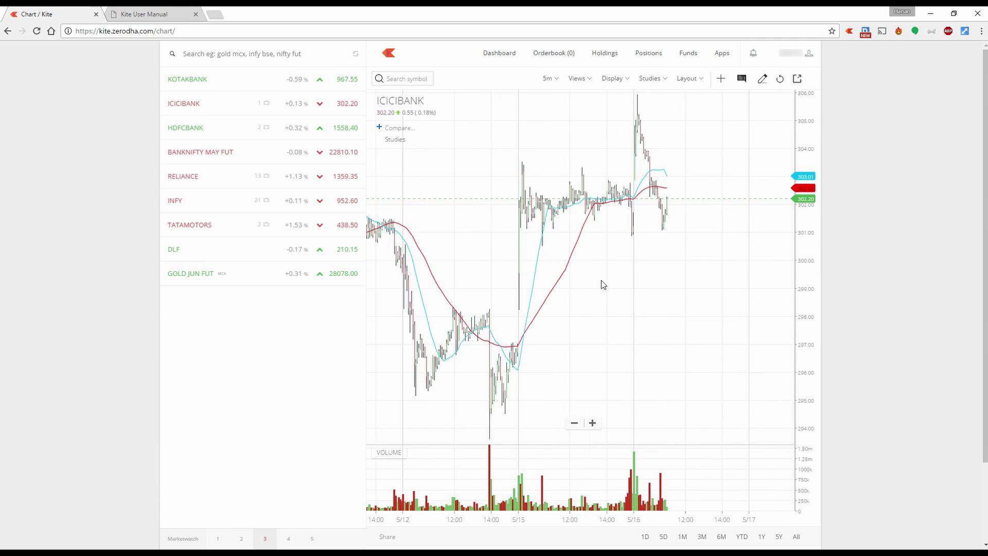
# Add the Money Flow Index study and give the volume and price panels more height
pyautogui.click(650, 78)
pyautogui.scroll(-5, 679, 360)
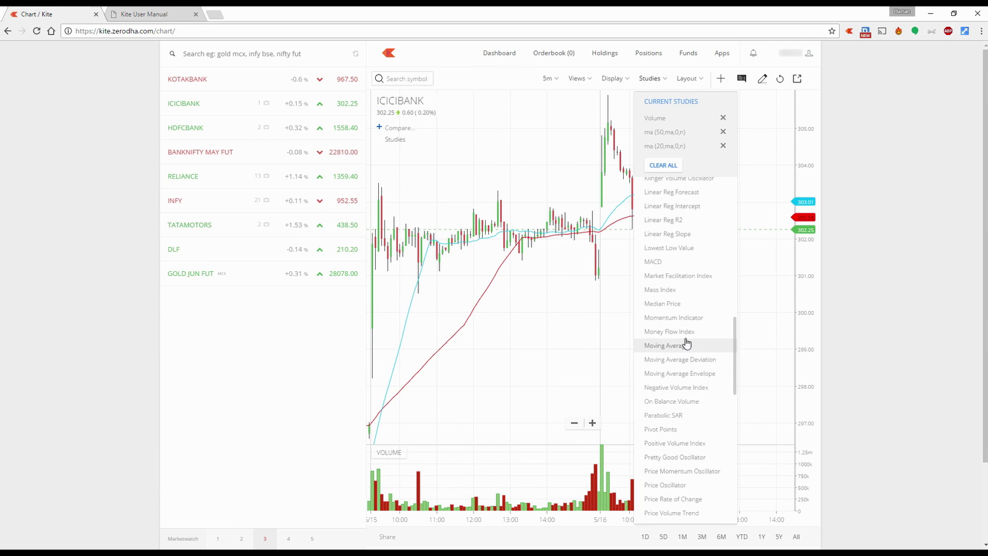
pyautogui.click(694, 332)
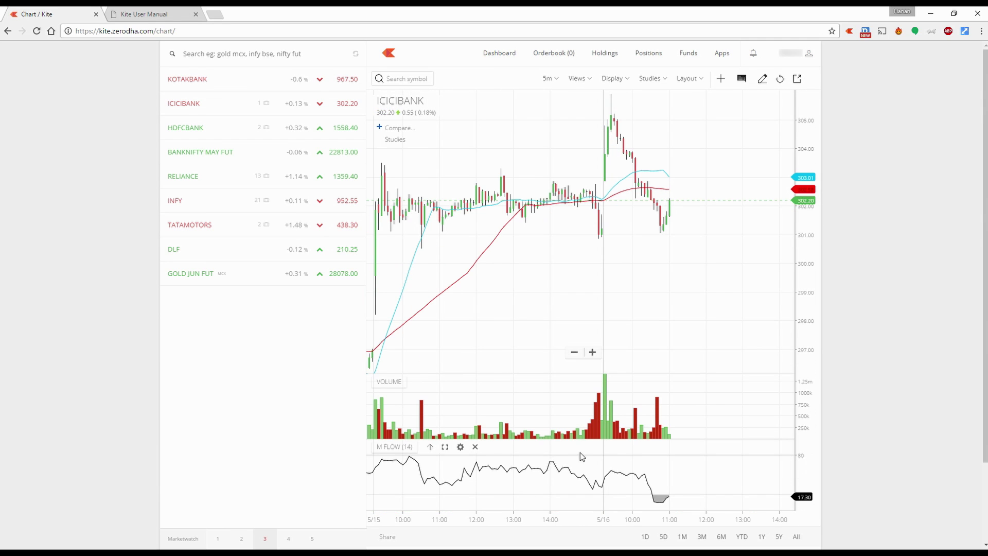
pyautogui.moveTo(561, 439); pyautogui.dragTo(563, 460)
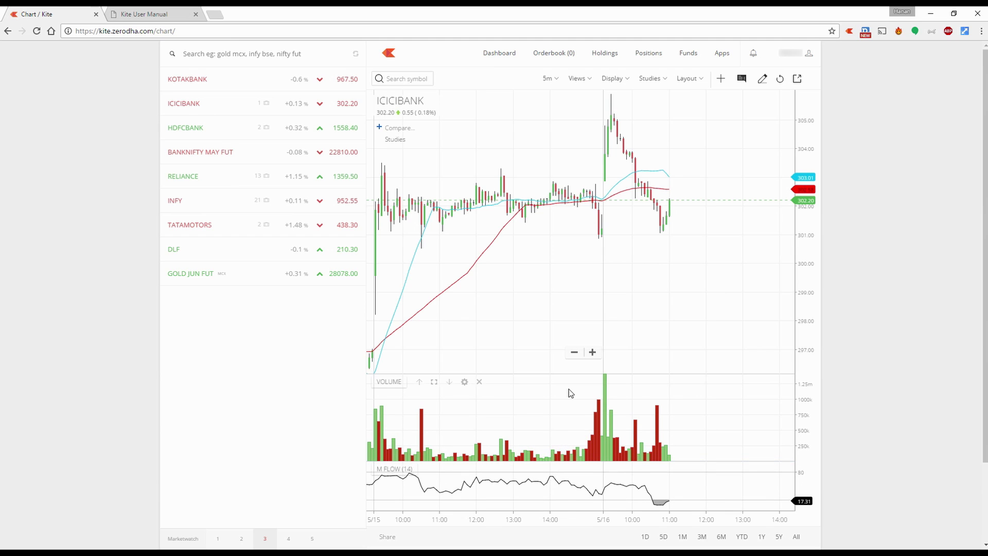
pyautogui.moveTo(566, 374); pyautogui.dragTo(566, 408)
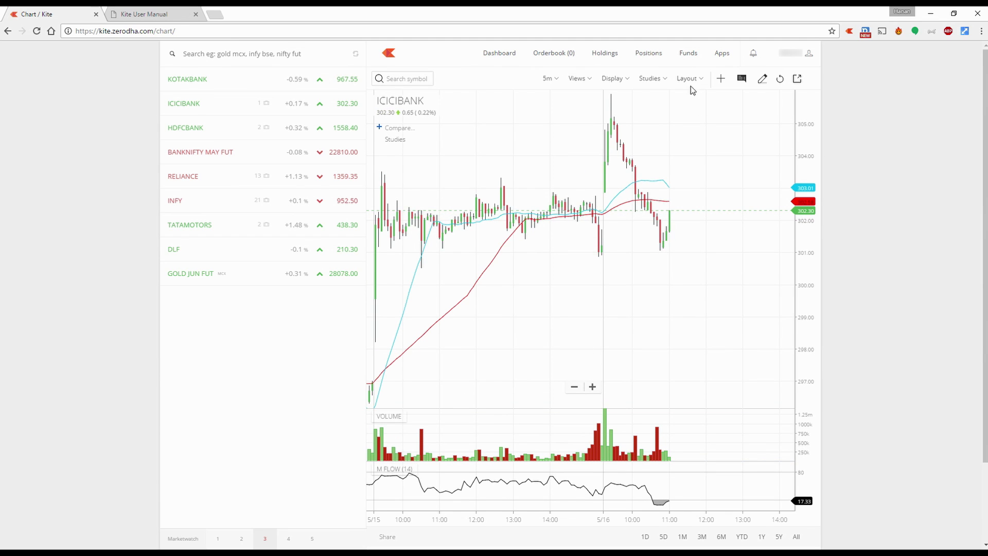
# Add Pring KST, resize the M FLOW and volume panels, and move KST above M FLOW
pyautogui.click(648, 80)
pyautogui.click(684, 437)
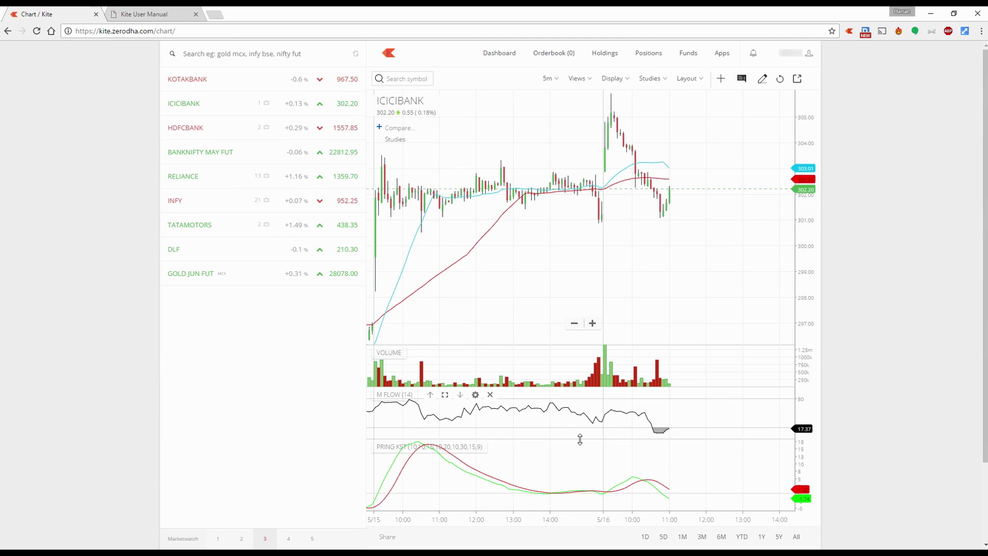
pyautogui.moveTo(581, 452); pyautogui.dragTo(580, 463)
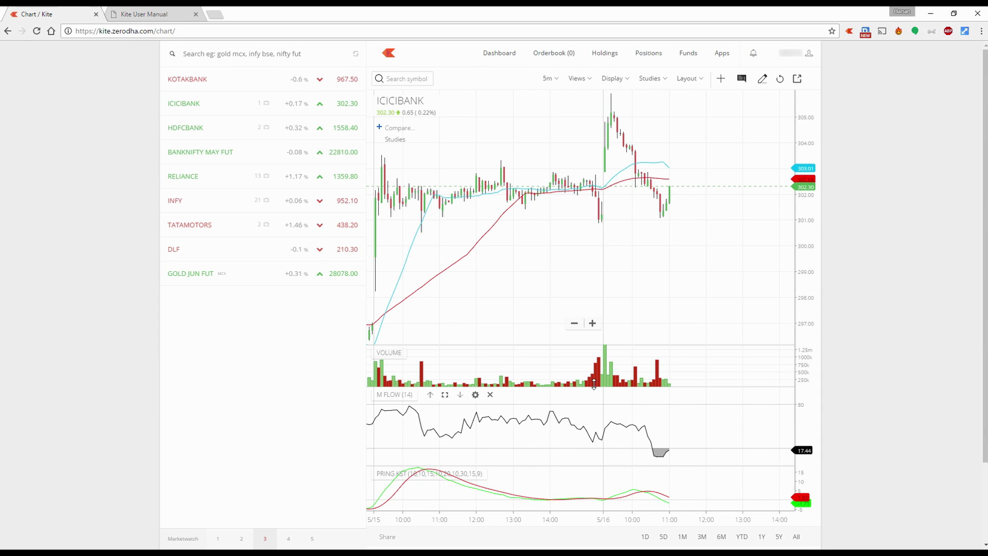
pyautogui.moveTo(593, 392)
pyautogui.mouseDown()
pyautogui.moveTo(596, 431)
pyautogui.moveTo(597, 403)
pyautogui.mouseUp()
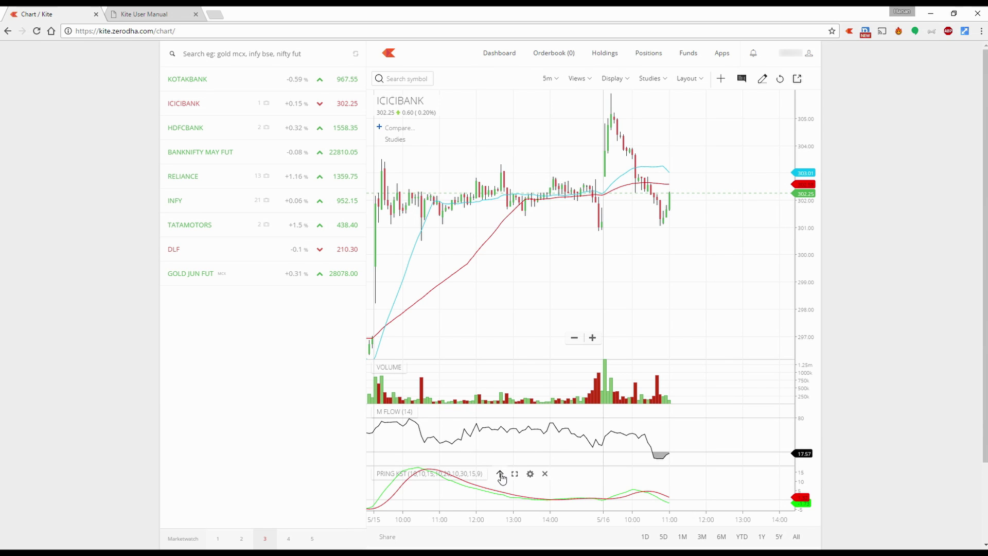
pyautogui.click(500, 474)
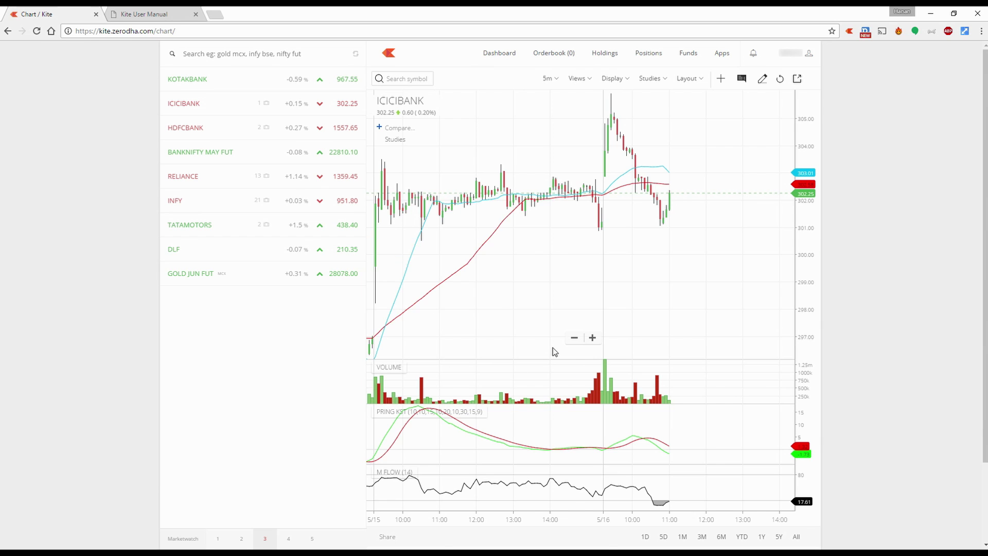
pyautogui.scroll(3, 551, 349)
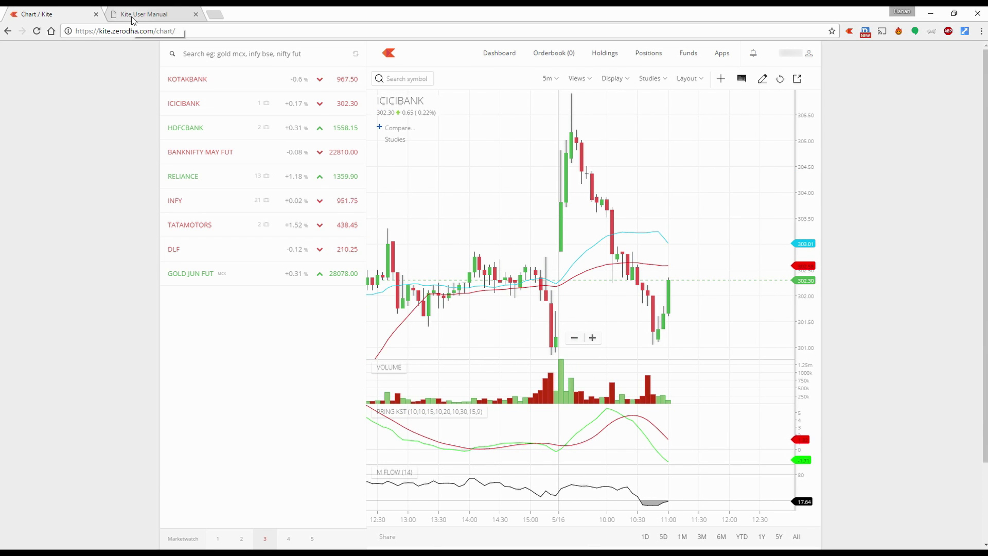
# Open the Kite user manual and follow the Support section's technical indicators link
pyautogui.click(803, 58)
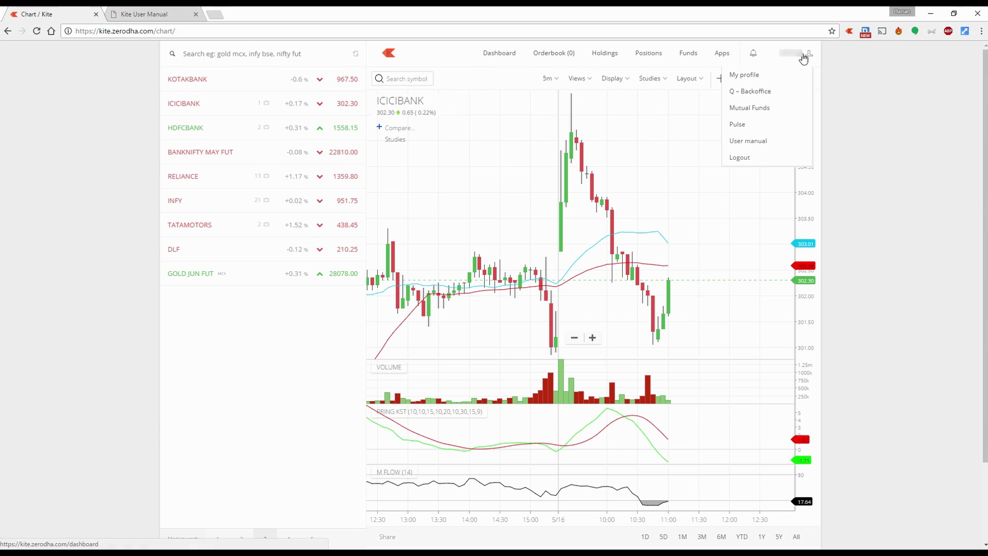
pyautogui.click(750, 144)
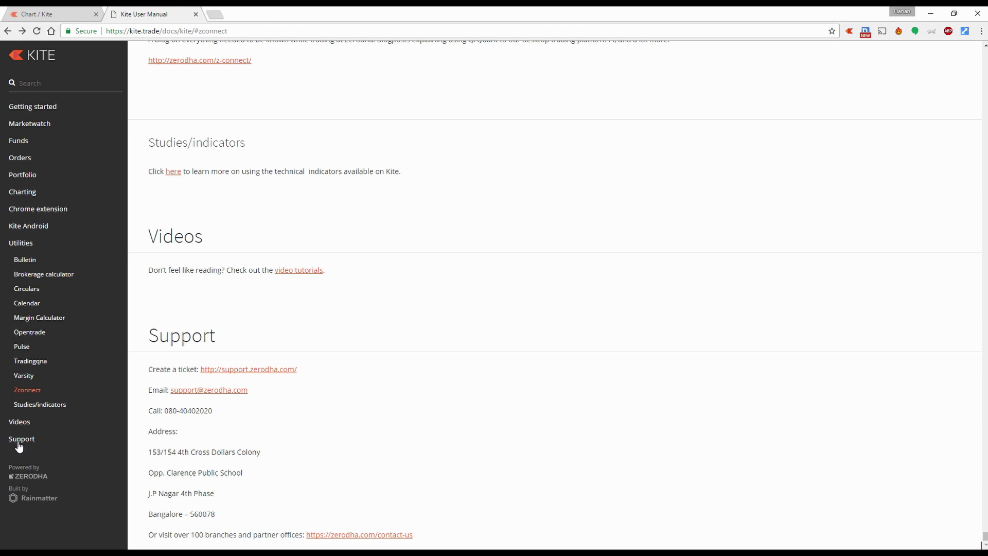
pyautogui.click(29, 437)
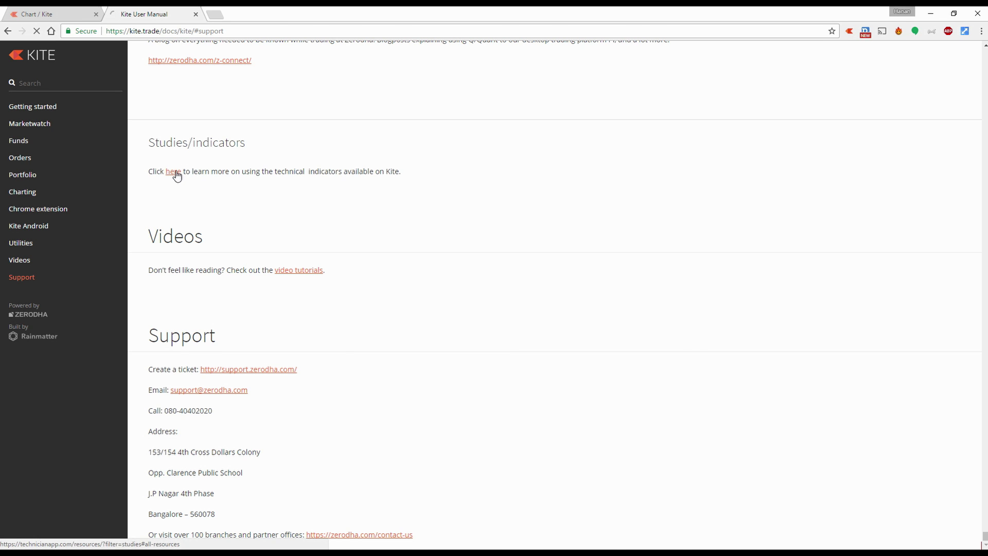
pyautogui.click(174, 171)
# Read the Fibonacci Retracements article, then return to the ICICIBANK chart tab
pyautogui.scroll(-7, 418, 366)
pyautogui.scroll(-3, 428, 374)
pyautogui.scroll(5, 432, 377)
pyautogui.click(704, 139)
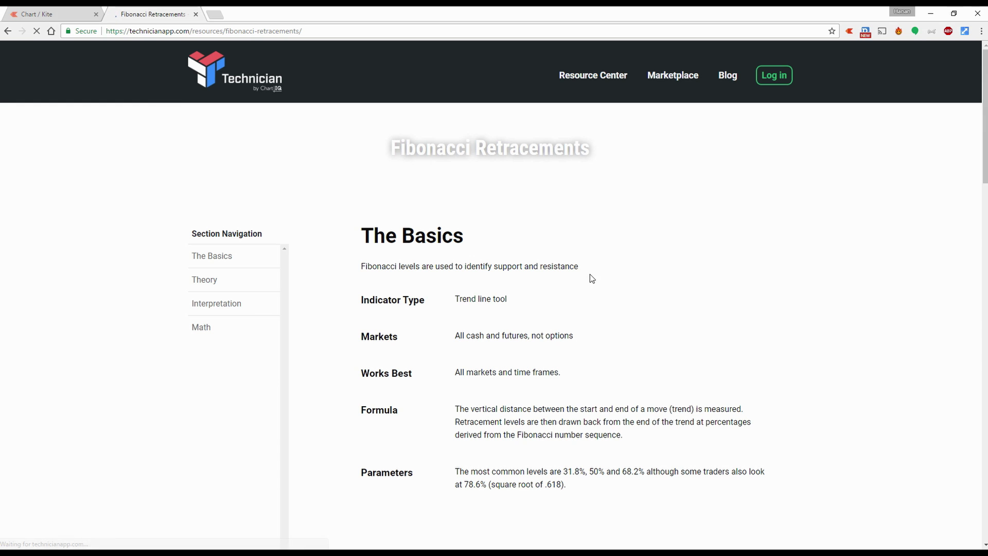
pyautogui.scroll(-3, 604, 366)
pyautogui.scroll(-14, 604, 367)
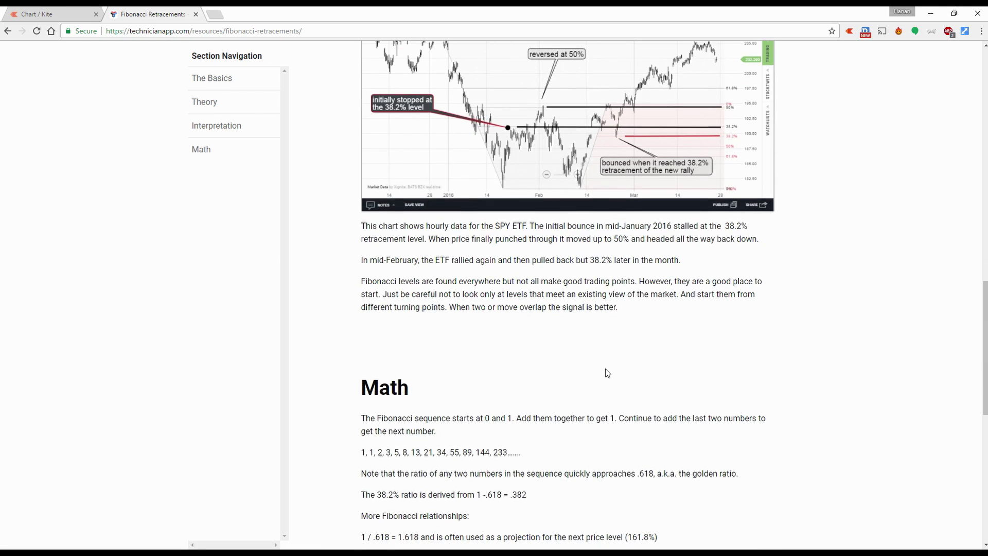
pyautogui.scroll(-4, 605, 368)
pyautogui.scroll(13, 605, 369)
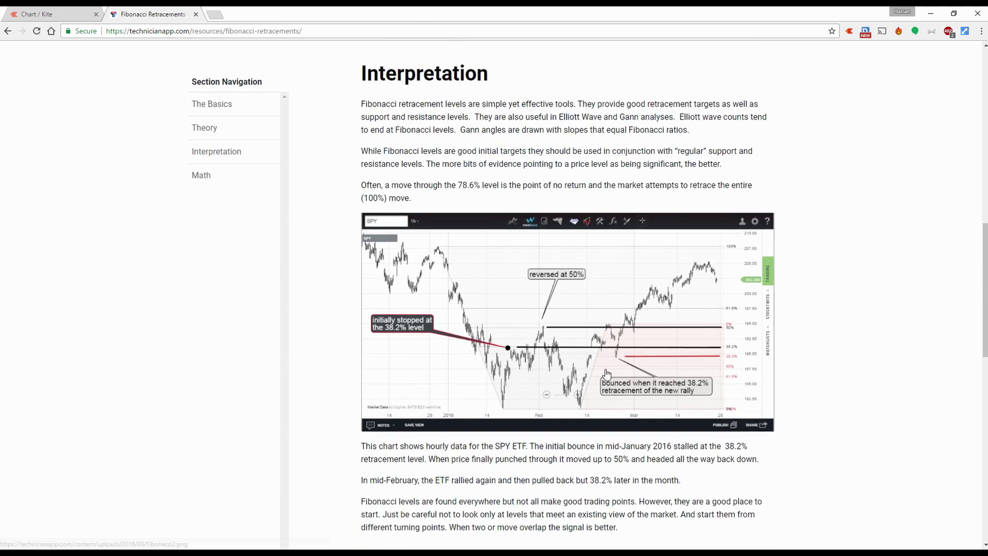
pyautogui.hotkey('ctrl', 'shift', 'Tab')
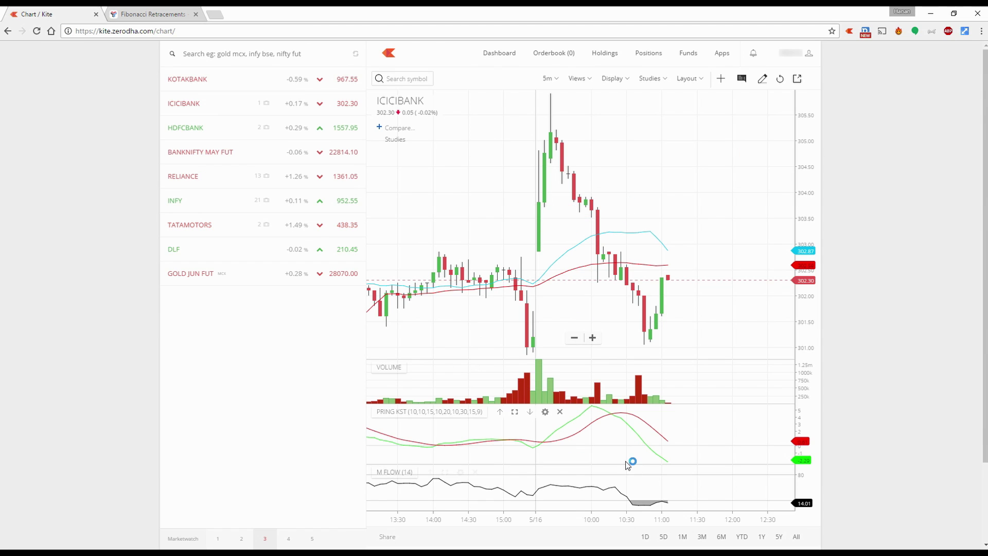
# Slightly enlarge the volume and price panels and check the layout options
pyautogui.moveTo(619, 404); pyautogui.dragTo(619, 408)
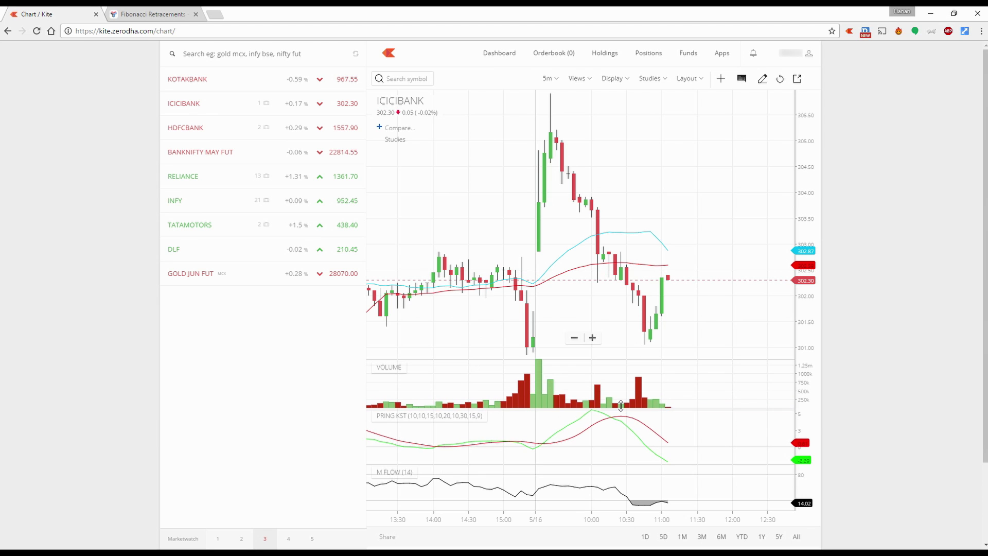
pyautogui.moveTo(625, 364); pyautogui.dragTo(623, 365)
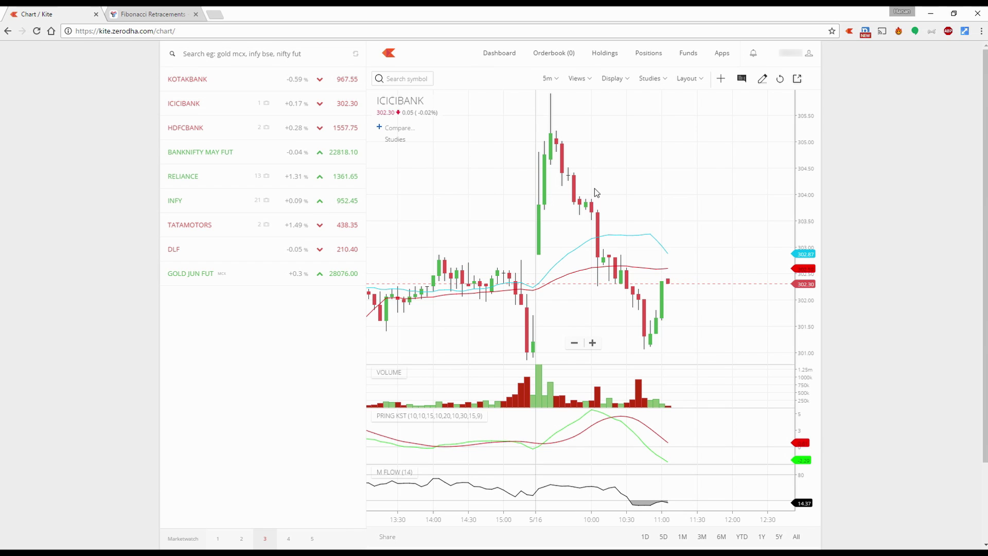
pyautogui.click(689, 78)
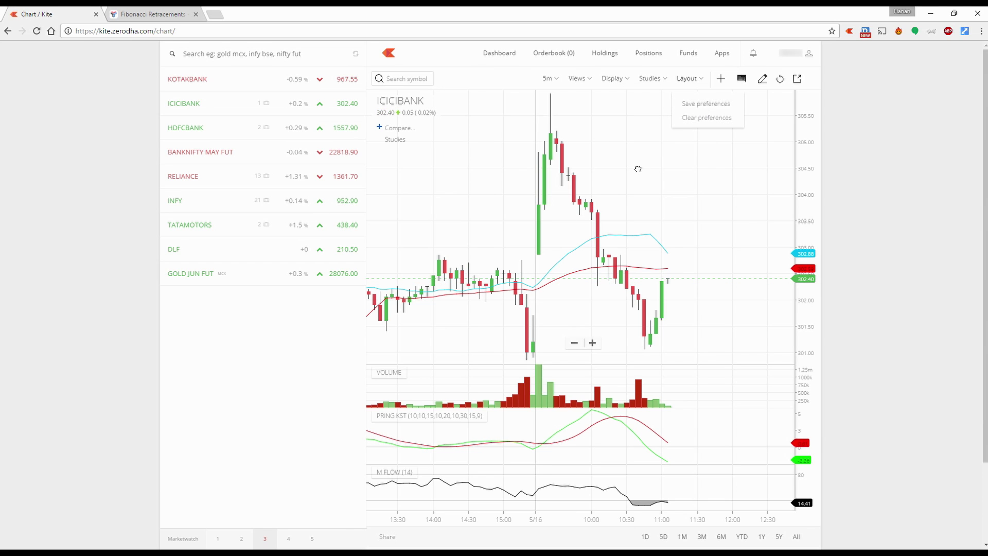
# Save the chart as the view 'Moving', then load the saved Ichimoku view
pyautogui.click(575, 78)
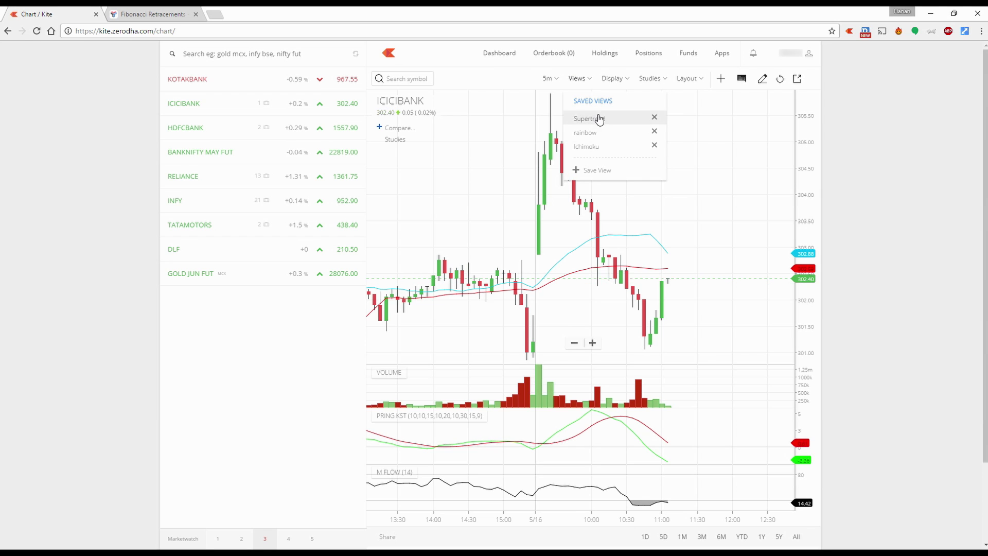
pyautogui.click(598, 174)
pyautogui.click(581, 229)
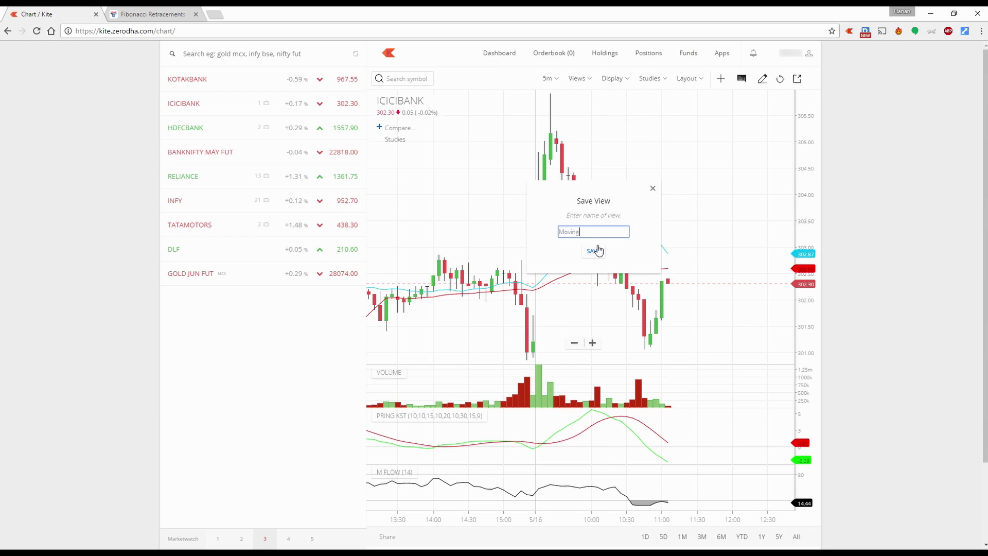
pyautogui.click(593, 251)
pyautogui.click(576, 79)
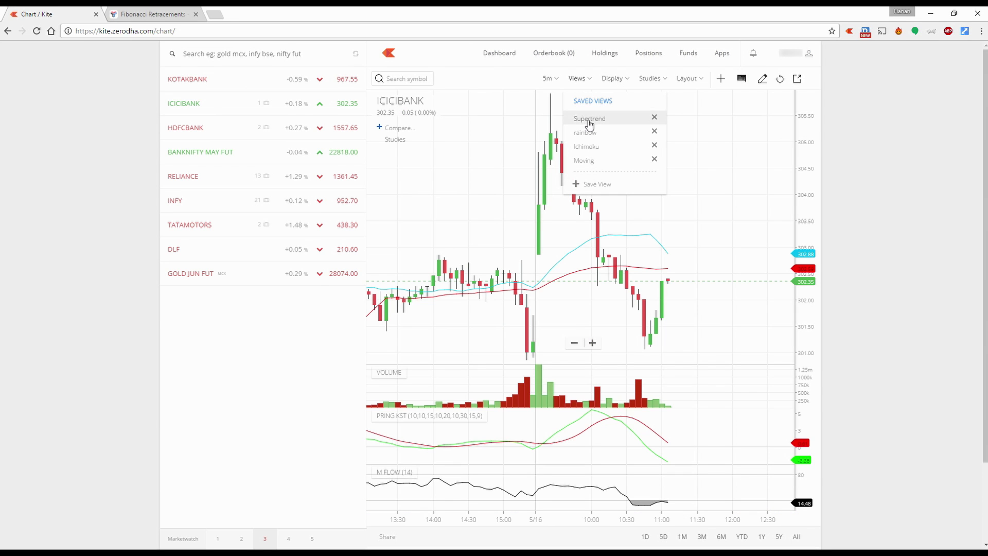
pyautogui.click(592, 152)
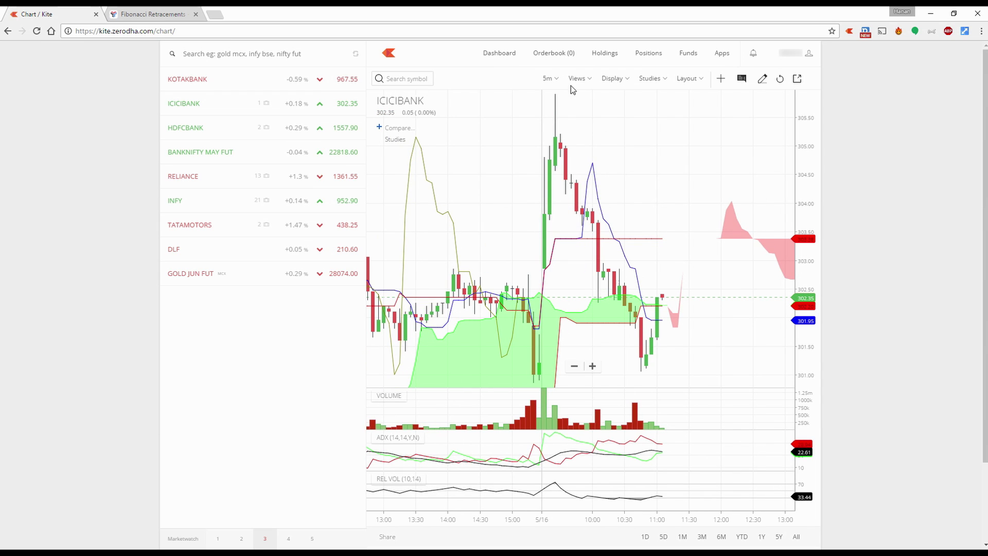
# Switch the chart to RELIANCE and load the saved rainbow view
pyautogui.click(407, 80)
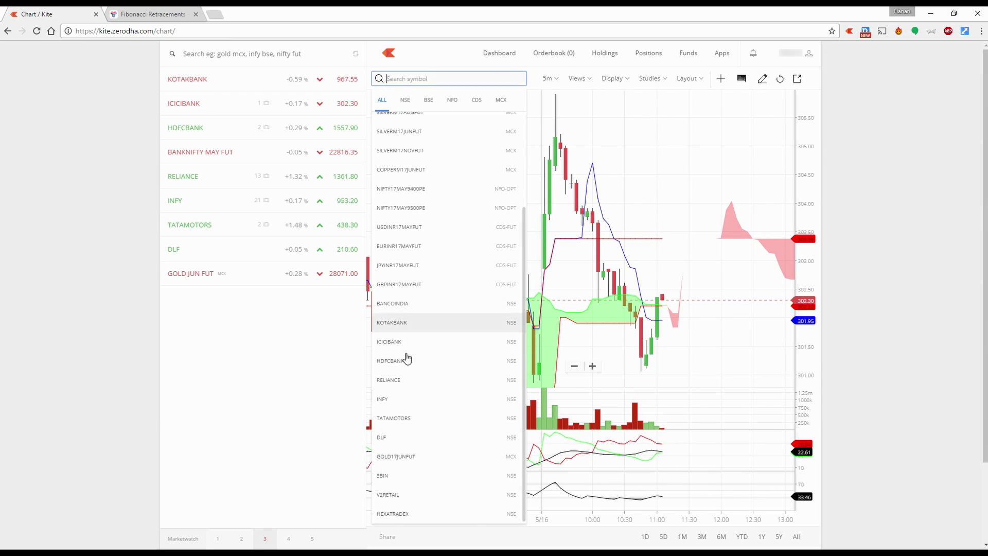
pyautogui.click(409, 379)
pyautogui.click(578, 79)
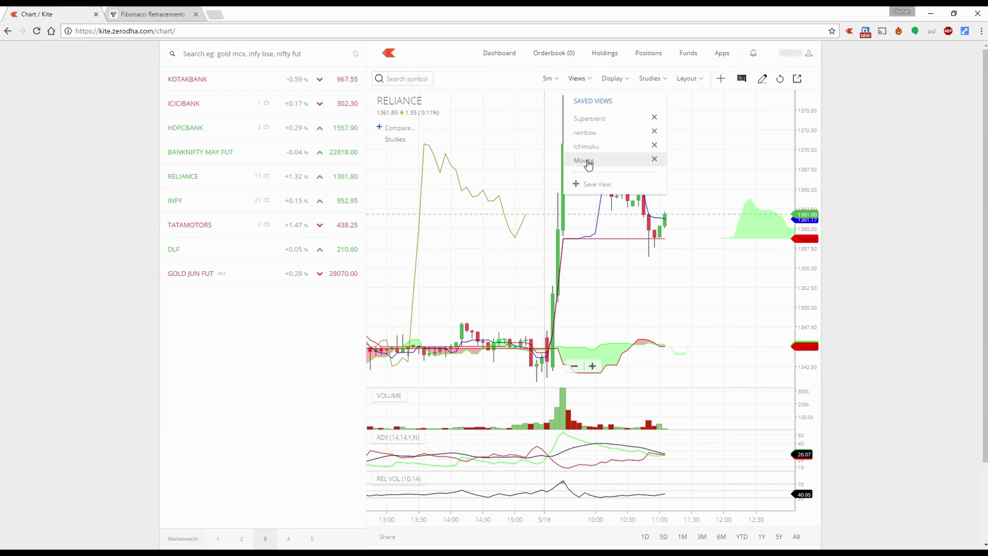
pyautogui.click(589, 133)
pyautogui.scroll(5, 571, 195)
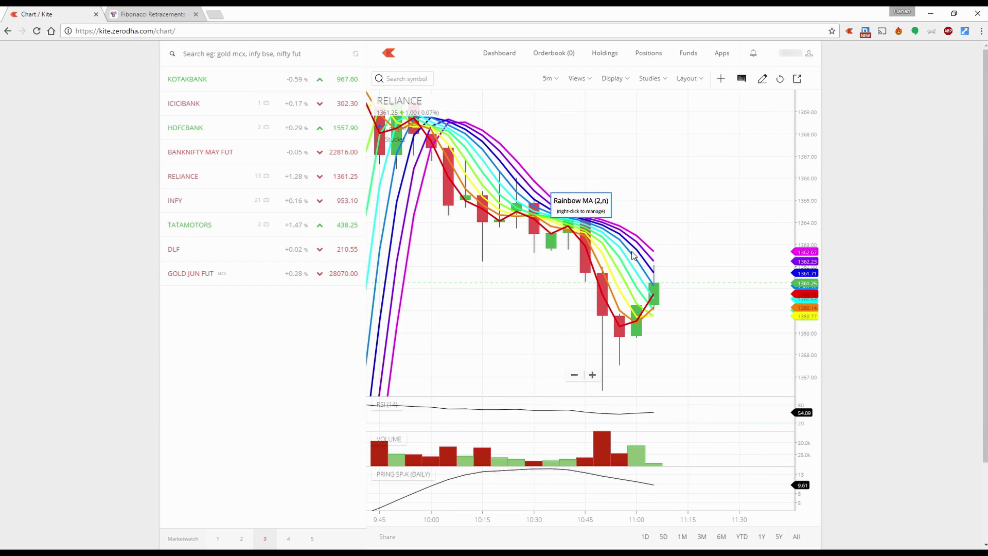
# Load the saved Supertrend view, recheck the views list, and bring up the Display options
pyautogui.click(578, 80)
pyautogui.click(590, 146)
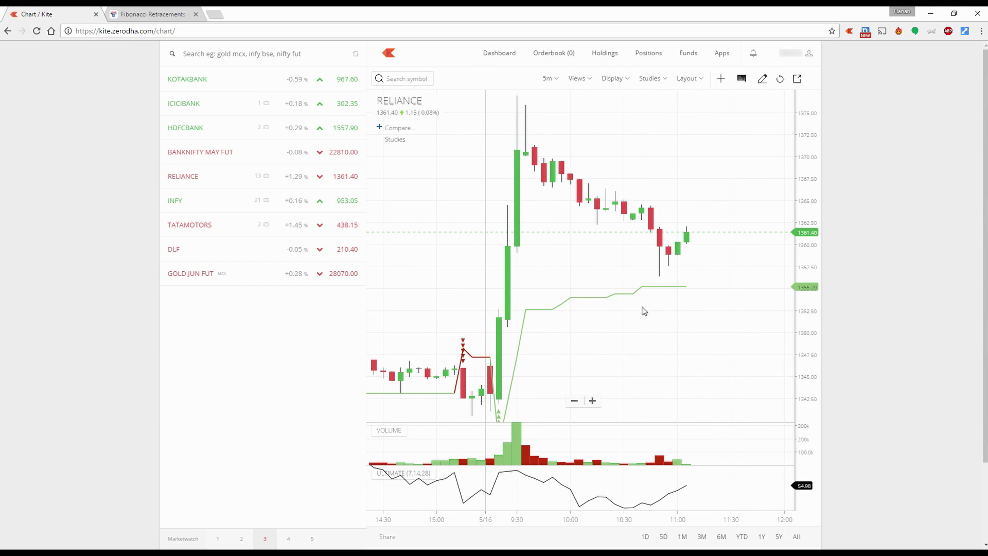
pyautogui.scroll(-3, 630, 314)
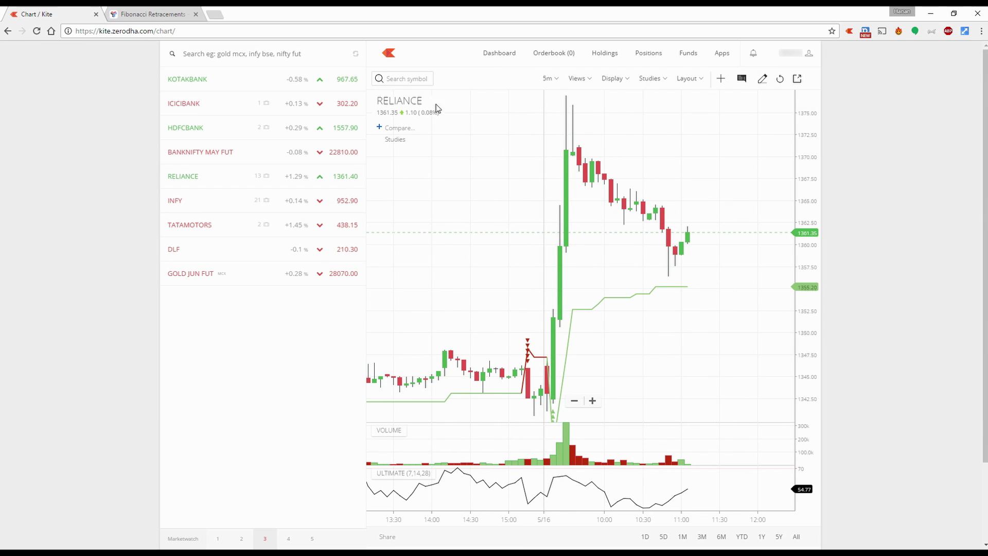
pyautogui.click(577, 80)
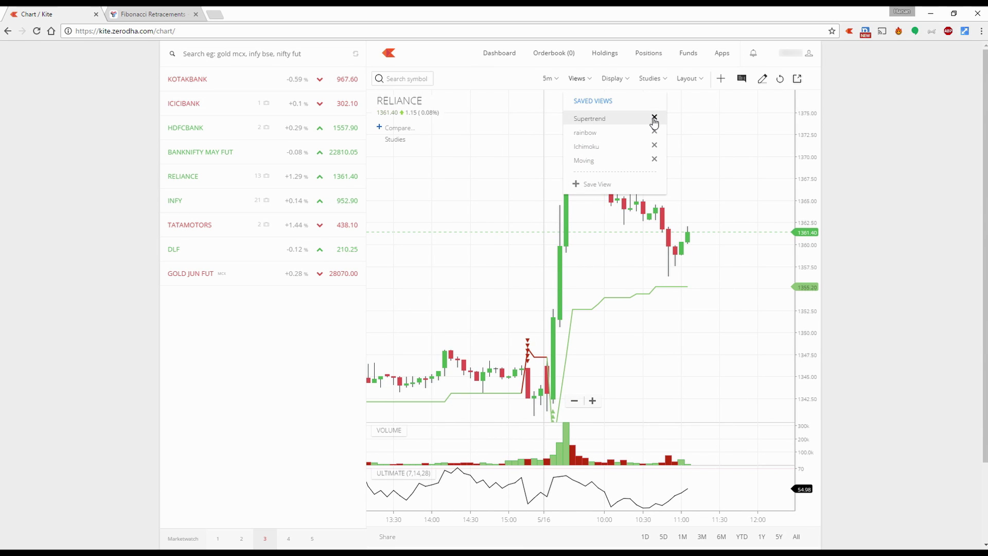
pyautogui.click(613, 79)
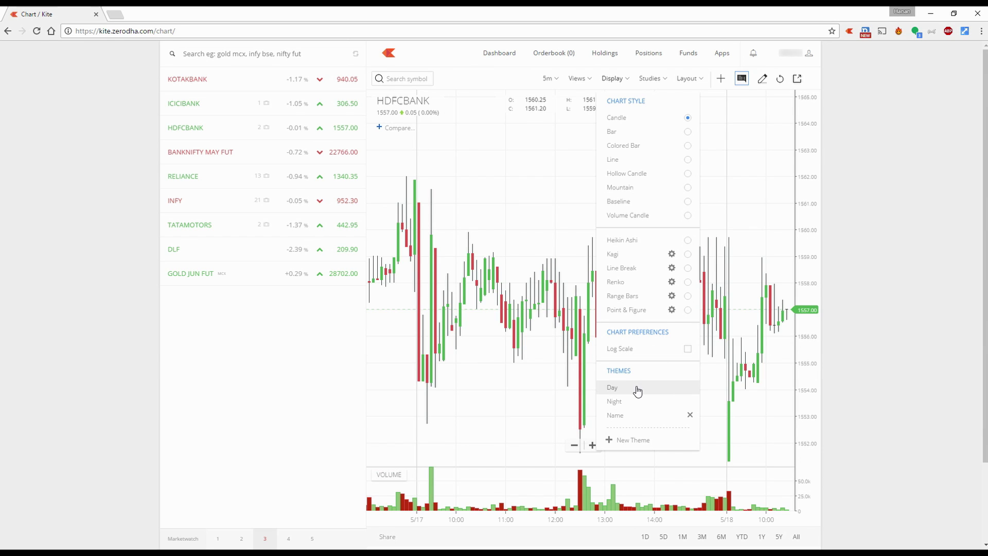
# Apply the Night theme, then save a new custom theme named My Theme
pyautogui.click(614, 401)
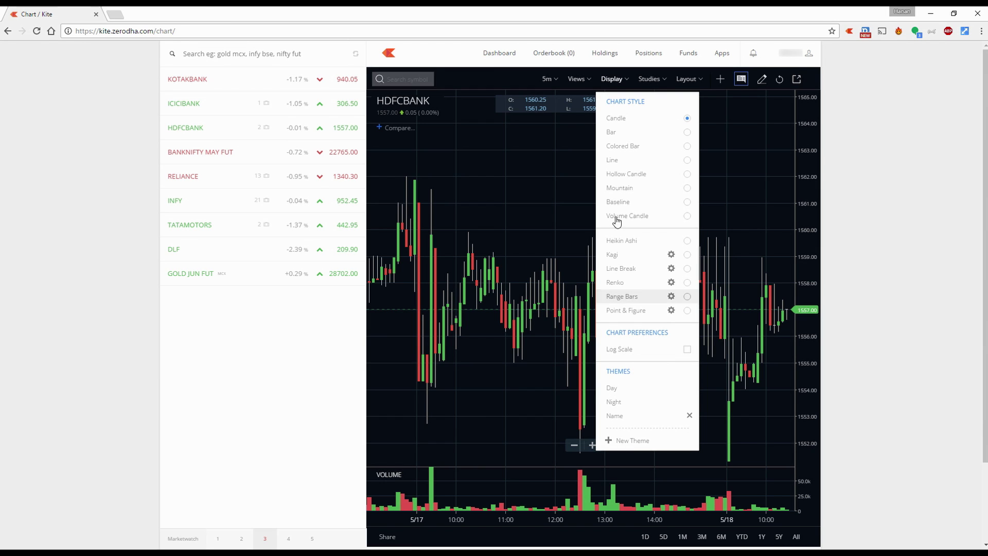
pyautogui.click(633, 441)
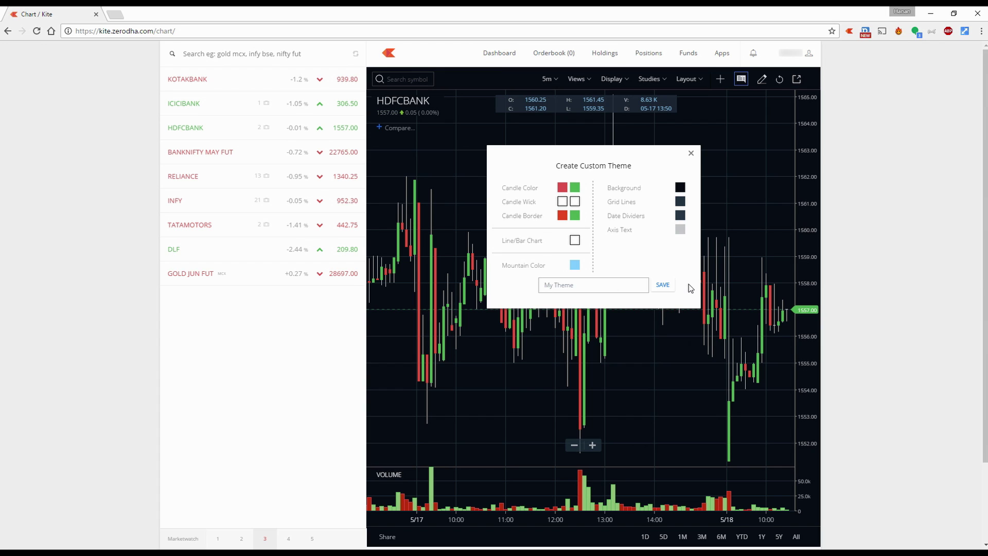
pyautogui.click(691, 153)
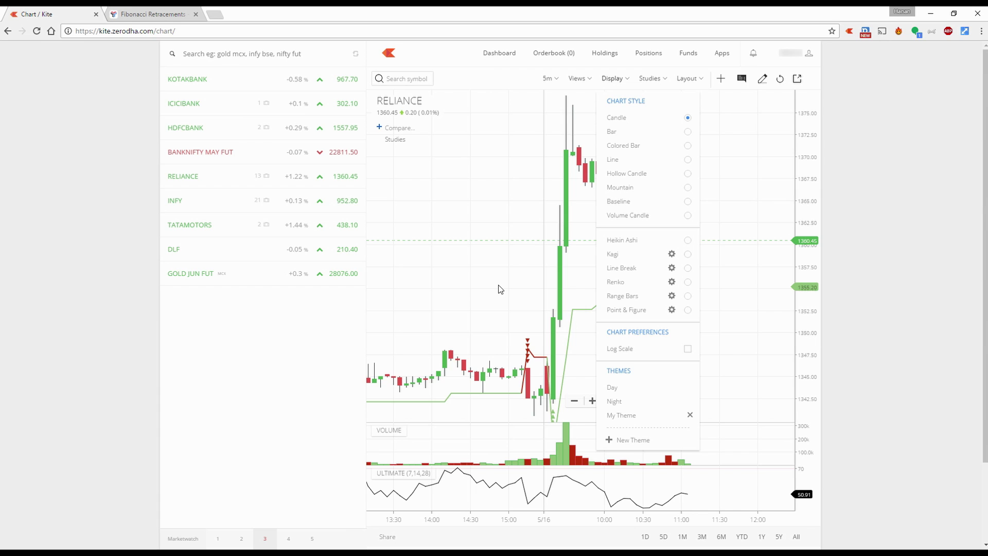
# Add a Negative Volume Index study with period 255 to the chart
pyautogui.click(649, 78)
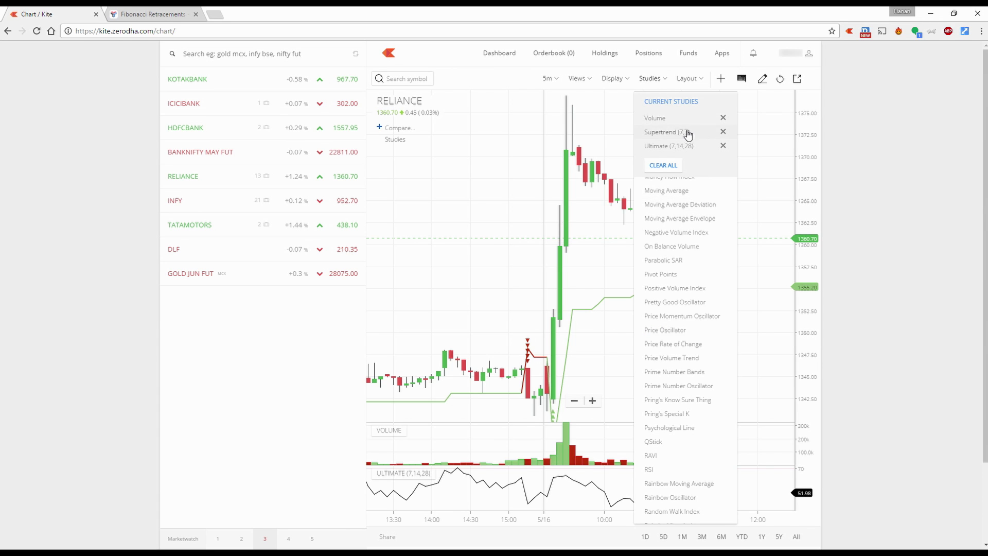
pyautogui.scroll(5, 551, 313)
pyautogui.scroll(-5, 554, 318)
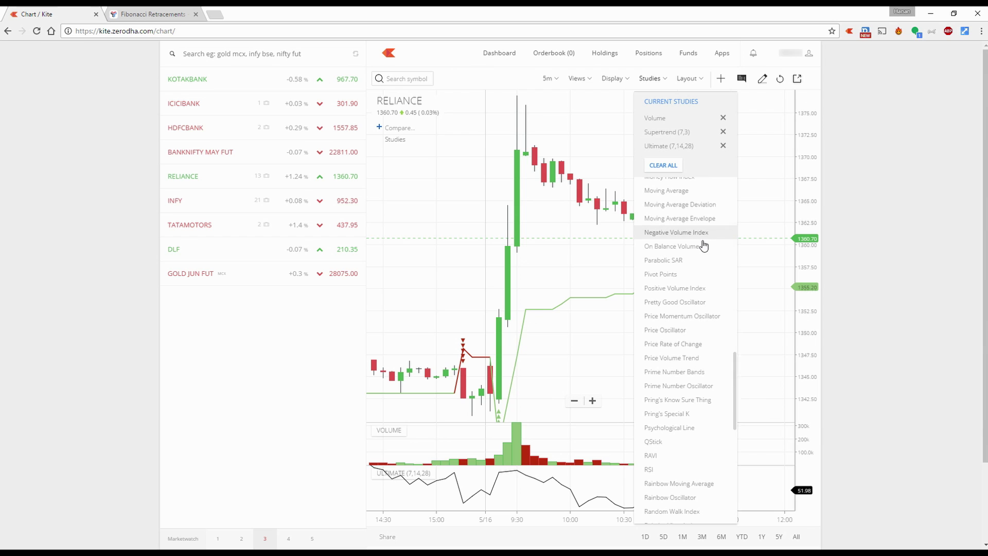
pyautogui.click(684, 232)
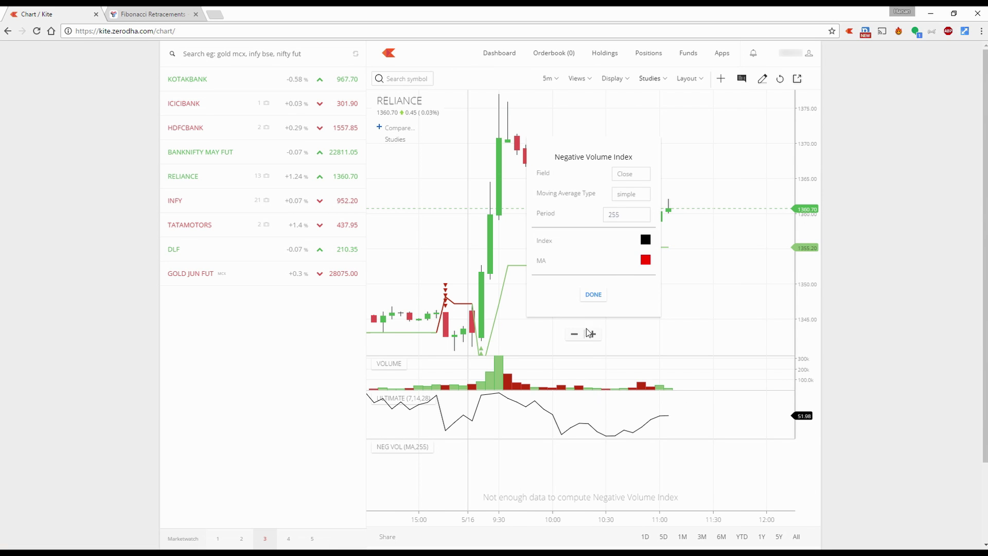
pyautogui.click(591, 296)
pyautogui.scroll(-4, 577, 447)
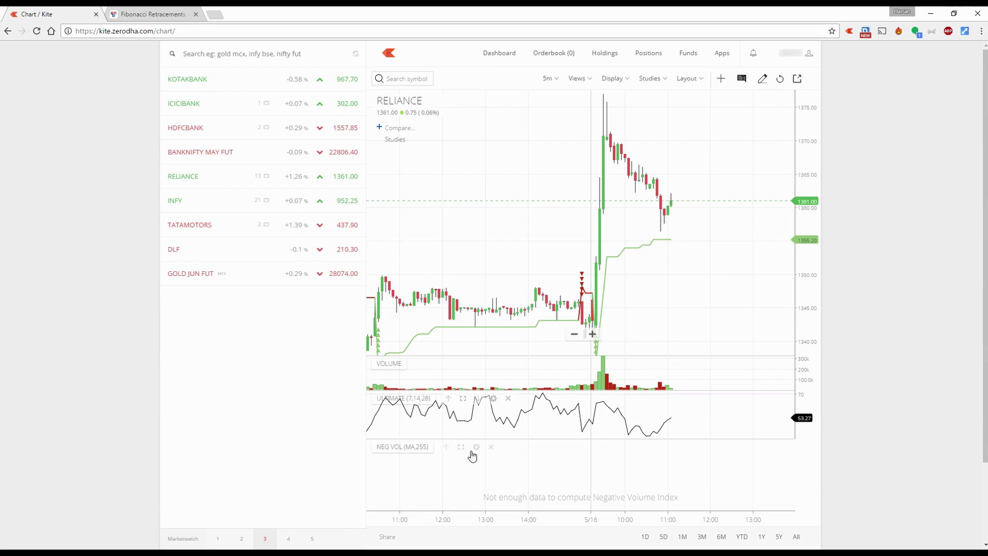
# Remove the Negative Volume Index study from the chart
pyautogui.click(653, 79)
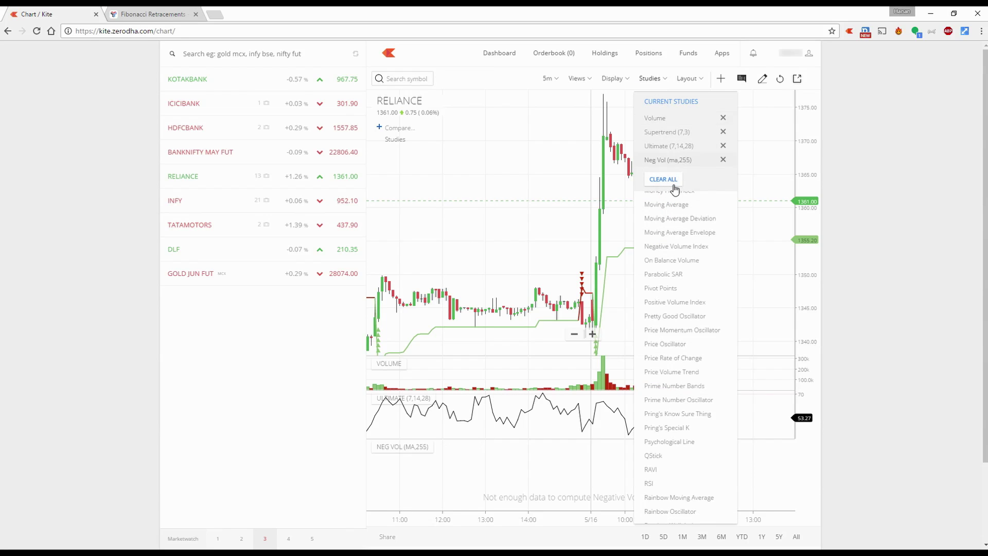
pyautogui.click(723, 160)
pyautogui.scroll(-1, 529, 114)
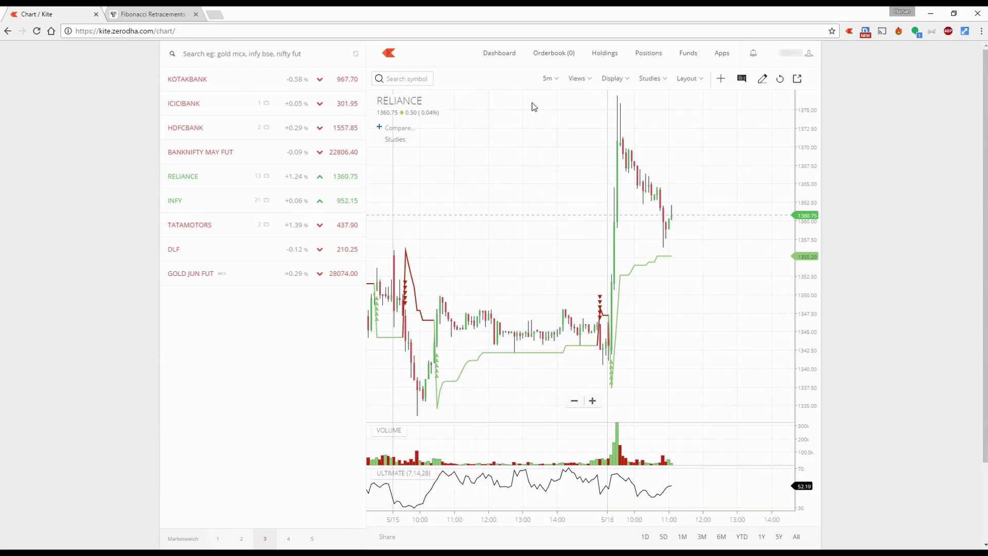
# Glance at the saved views, then bring up the Layout Save/Clear preference options
pyautogui.click(583, 81)
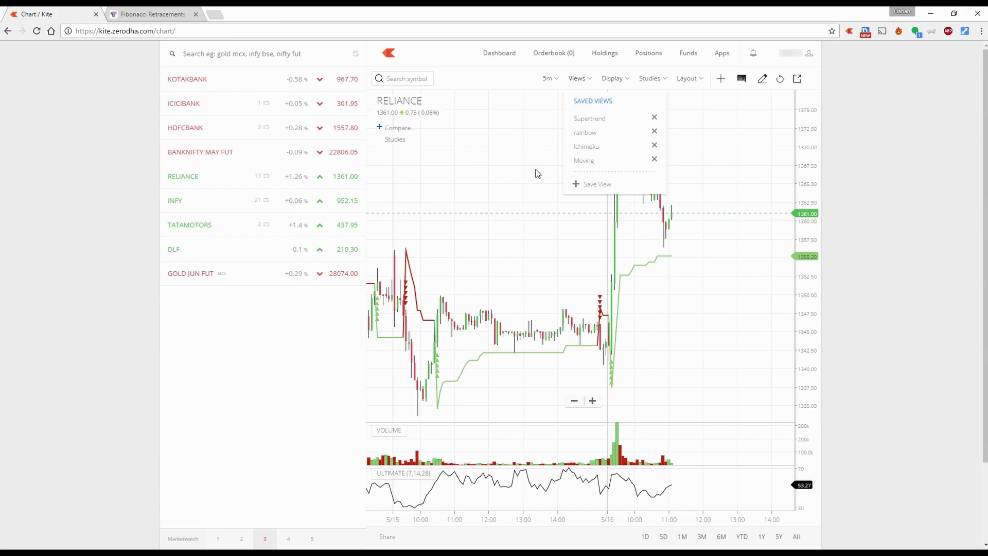
pyautogui.click(584, 108)
pyautogui.click(649, 81)
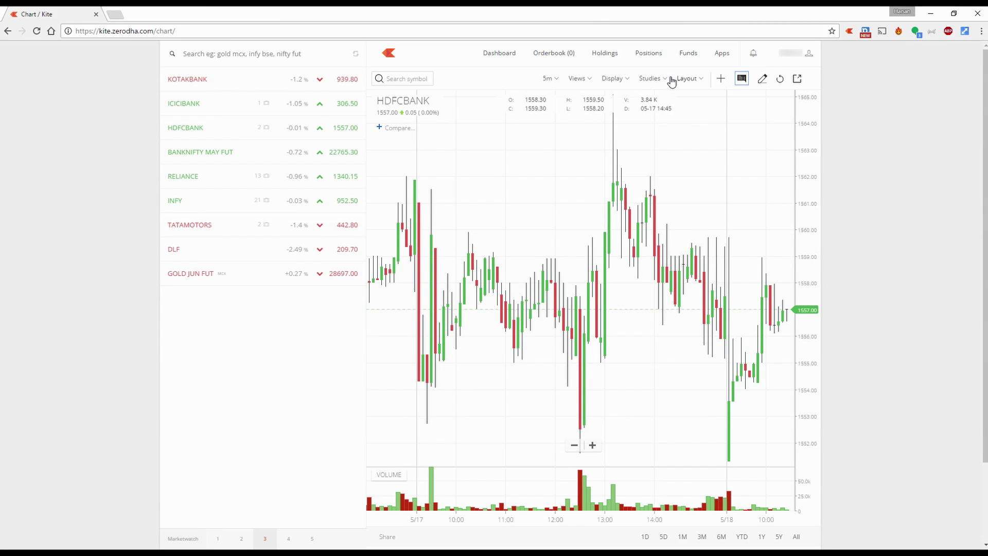
pyautogui.click(688, 79)
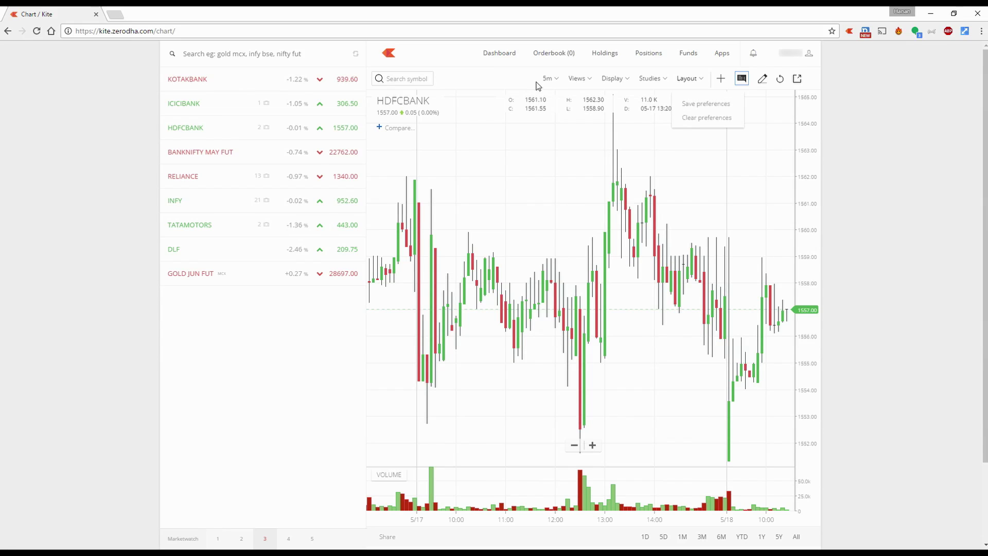
# Turn on crosshairs, toggle the OHLC readout on and off, and enter drawing mode
pyautogui.click(705, 86)
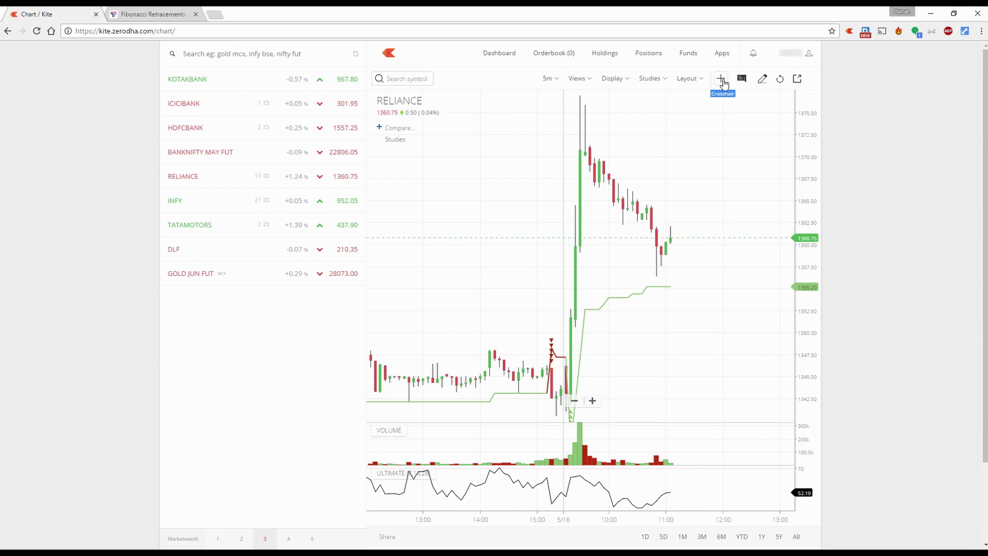
pyautogui.click(722, 80)
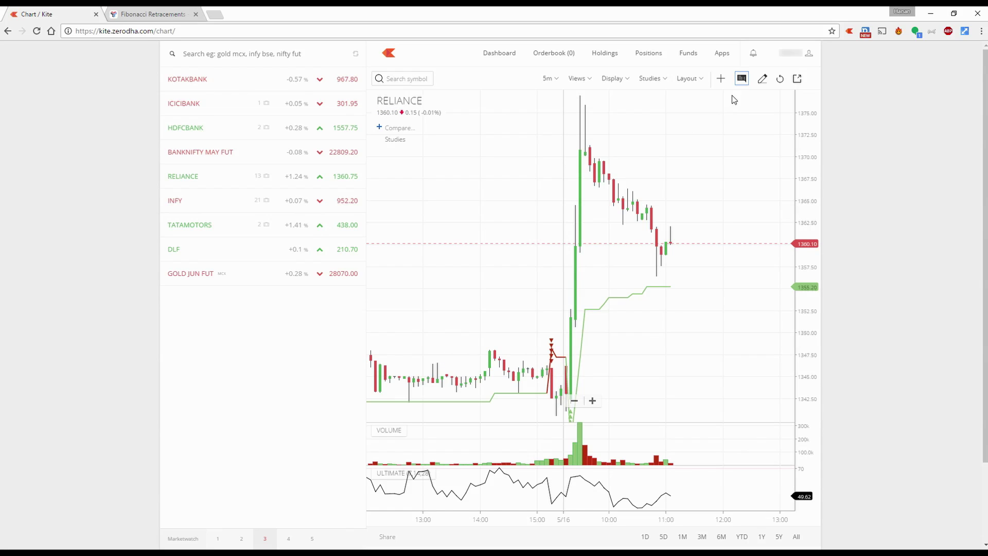
pyautogui.click(742, 80)
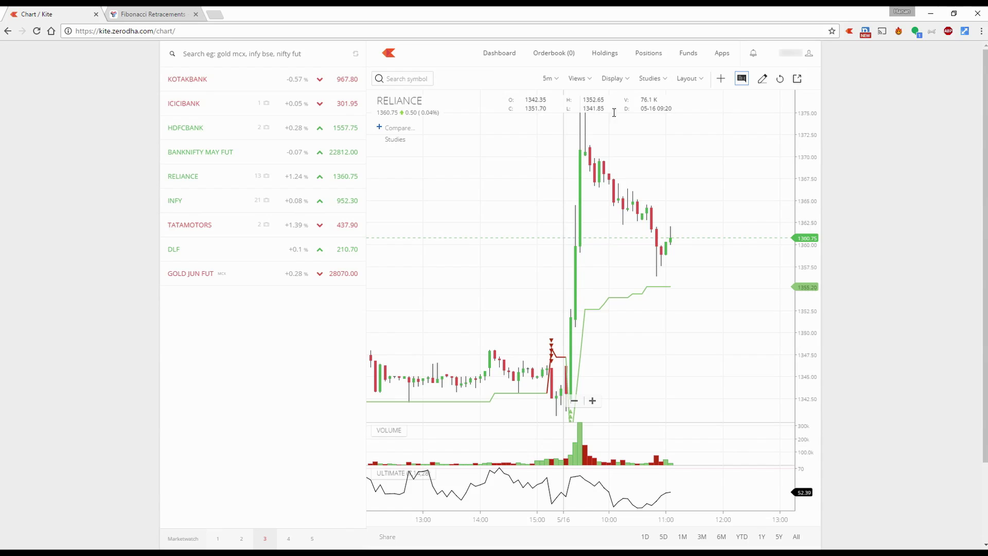
pyautogui.click(743, 81)
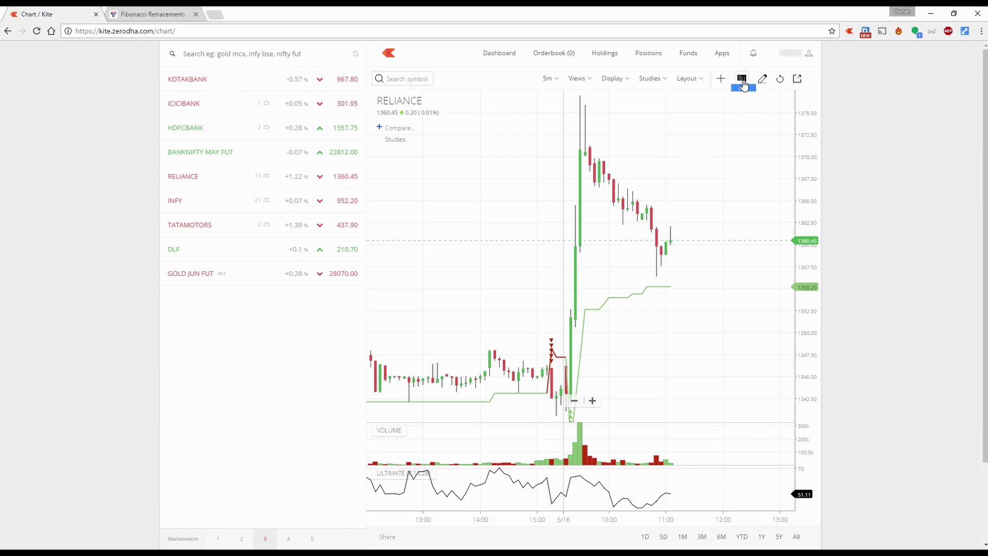
pyautogui.click(763, 81)
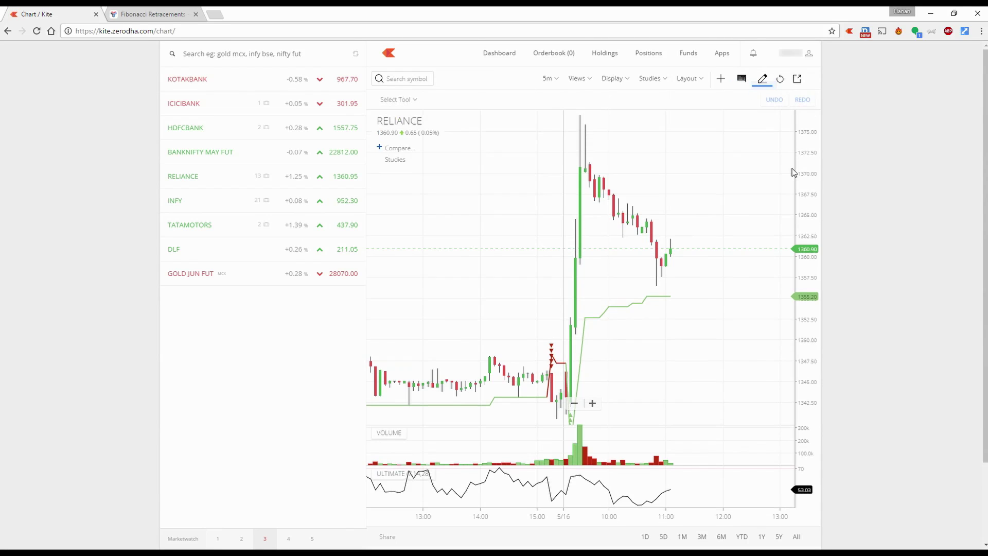
# Place an arrow shape on the RELIANCE chart
pyautogui.click(410, 100)
pyautogui.scroll(-5, 421, 311)
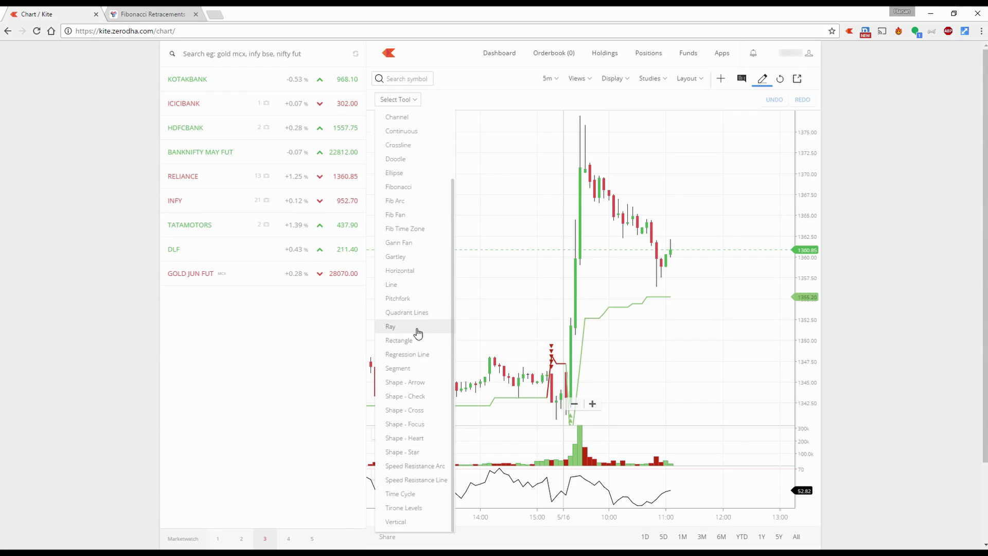
pyautogui.click(405, 382)
pyautogui.click(608, 240)
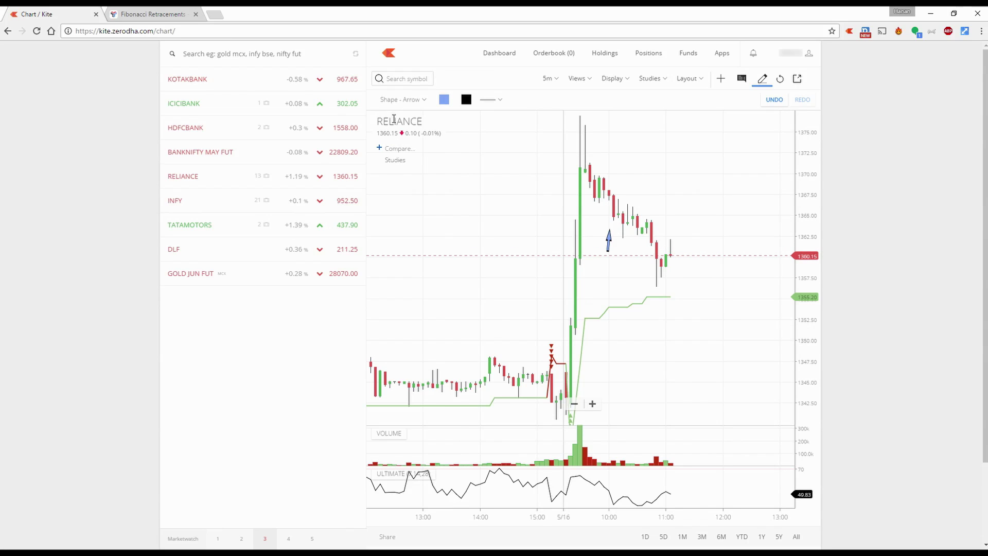
# Draw a line across the RELIANCE chart with the Line tool
pyautogui.click(403, 99)
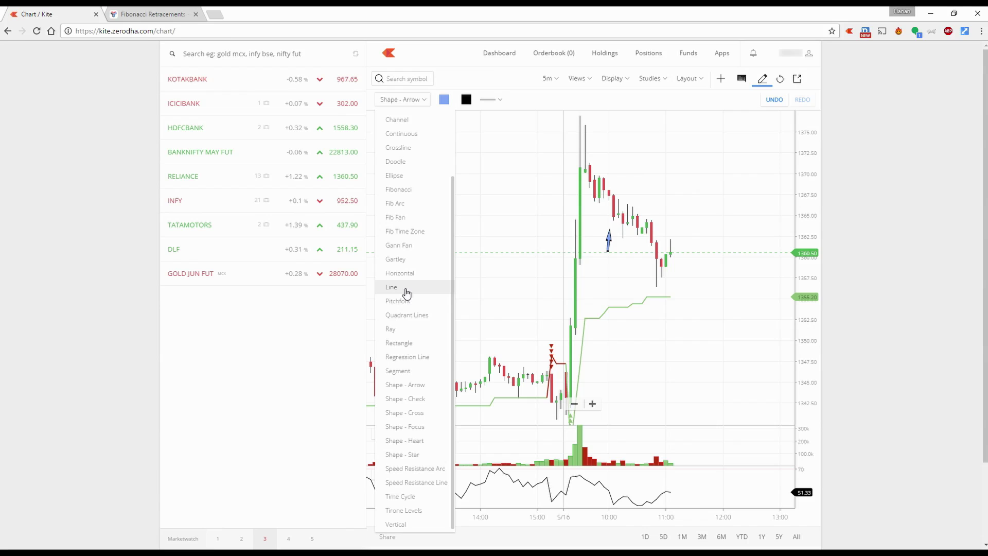
pyautogui.click(405, 291)
pyautogui.click(637, 273)
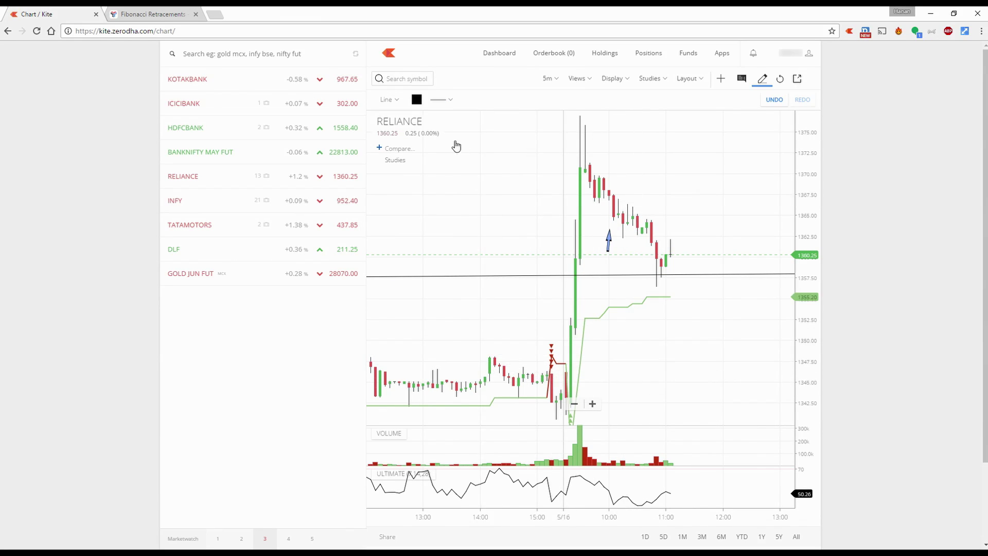
pyautogui.scroll(-5, 627, 282)
pyautogui.scroll(3, 622, 281)
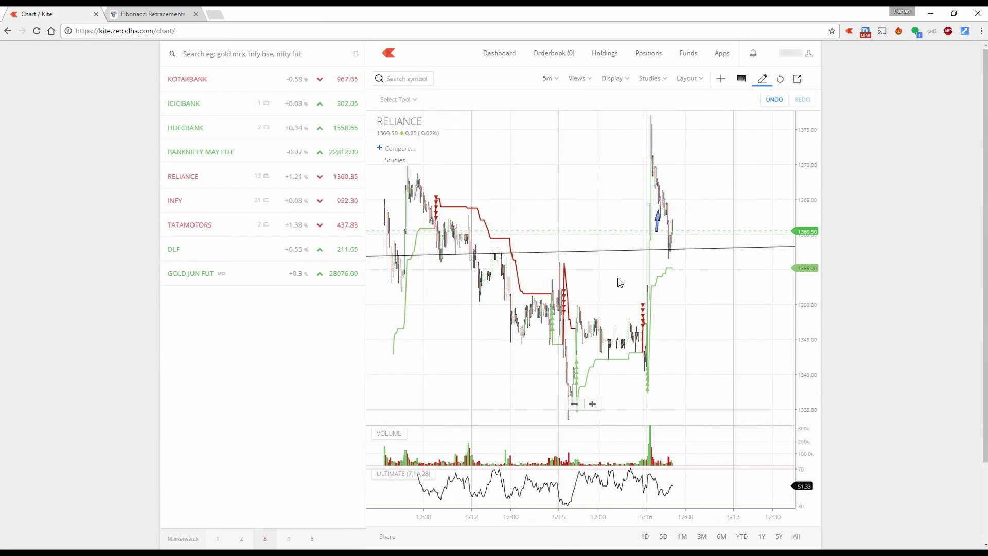
pyautogui.click(416, 80)
# Switch the chart to COPPERM17JUNFUT, then to NIFTY 50
pyautogui.click(446, 128)
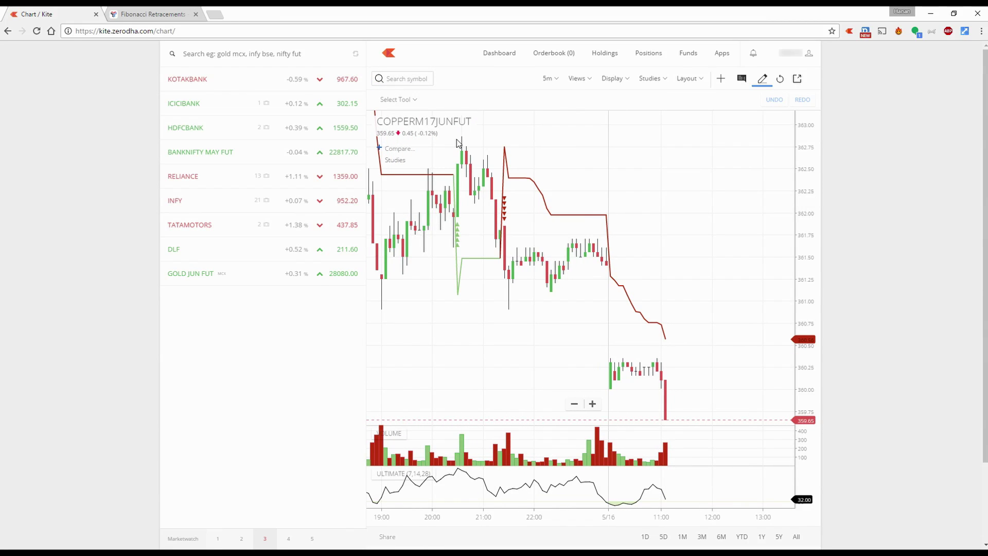
pyautogui.click(429, 78)
pyautogui.scroll(-3, 425, 242)
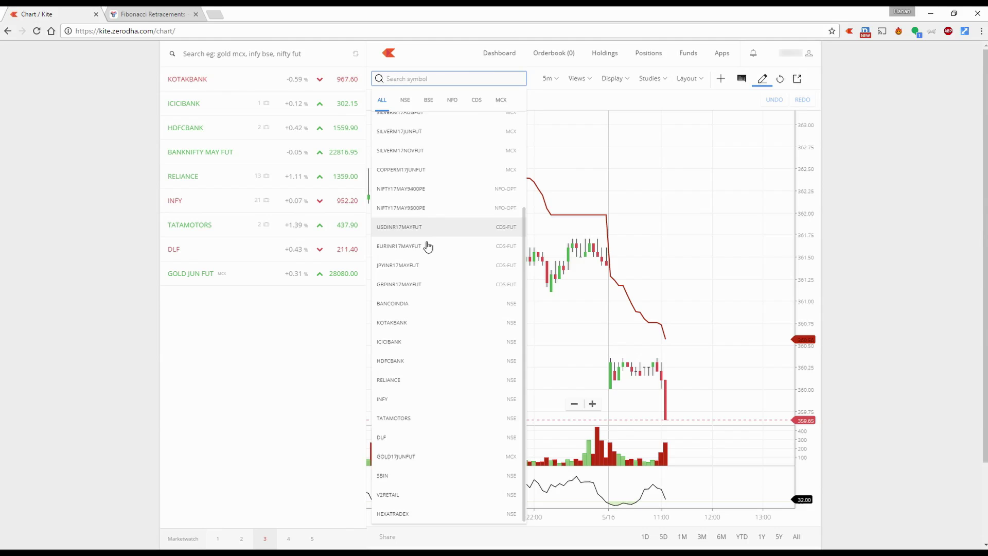
pyautogui.scroll(3, 432, 252)
pyautogui.click(414, 126)
# Return the chart to RELIANCE and turn off drawing mode, hiding the drawings
pyautogui.click(409, 81)
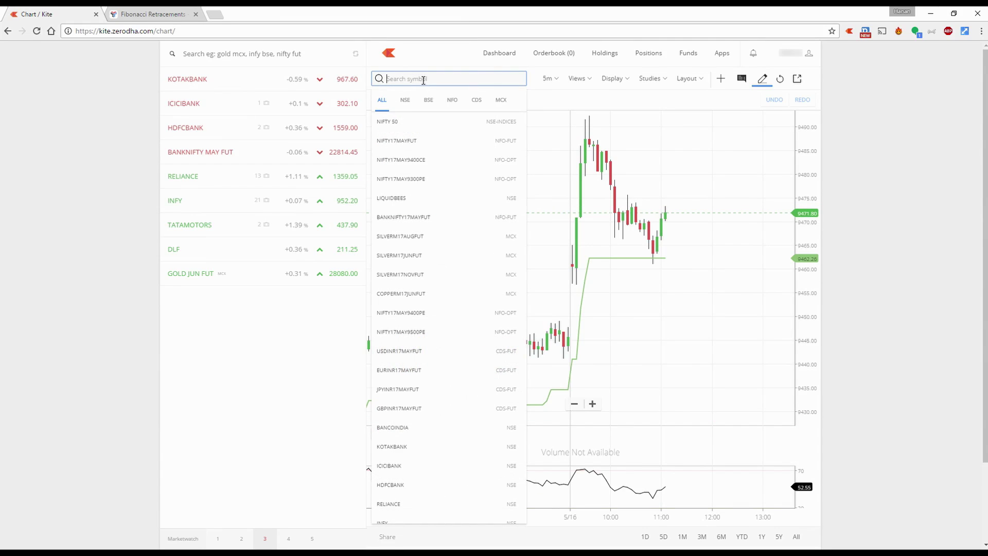
pyautogui.scroll(-3, 403, 448)
pyautogui.click(403, 453)
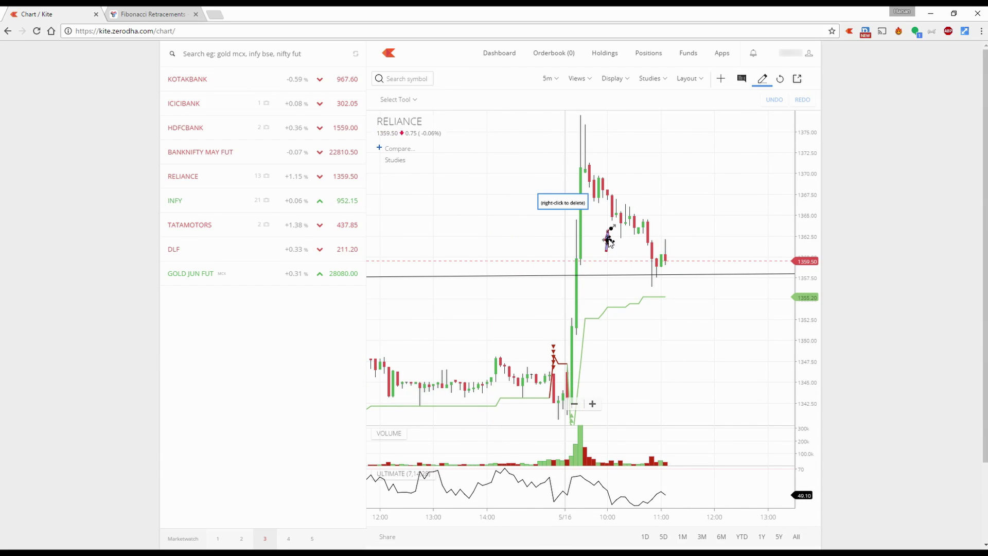
pyautogui.click(763, 79)
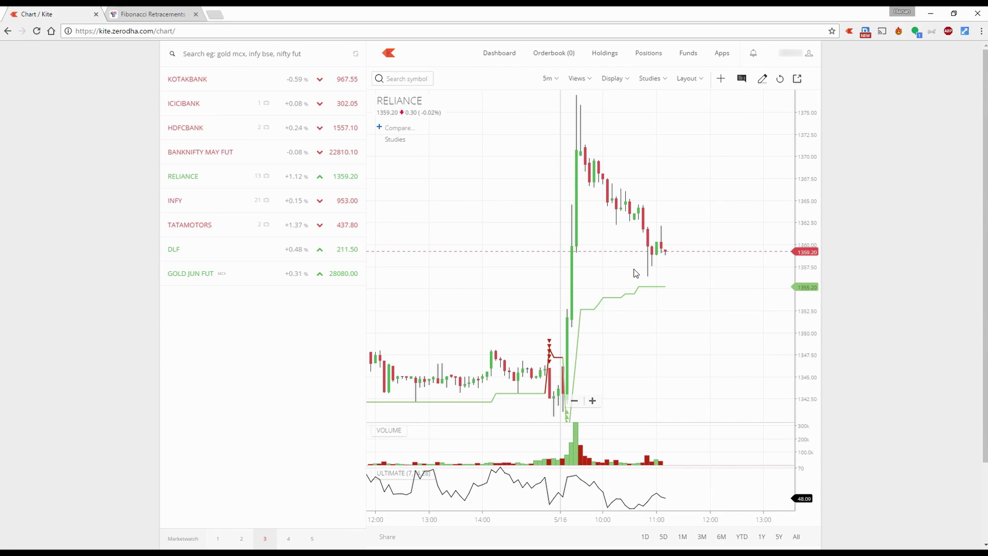
pyautogui.scroll(3, 557, 322)
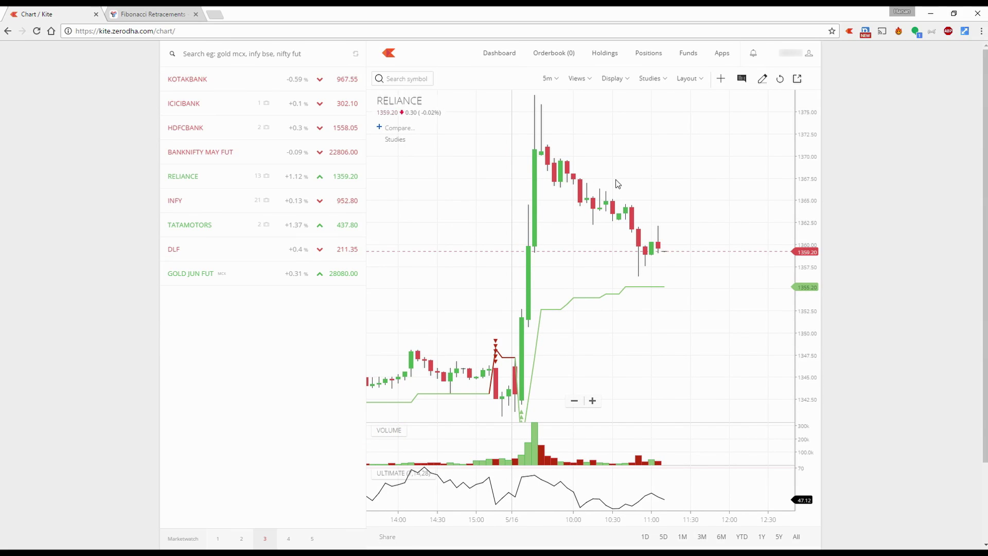
pyautogui.moveTo(167, 98)
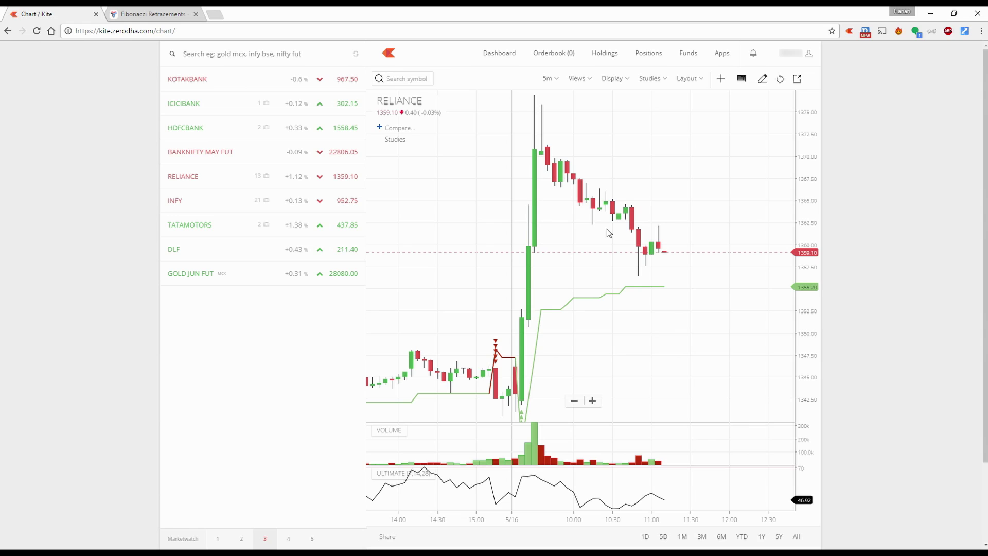
# Pop out the chart and tile DLF, NIFTY50, RELIANCE and Fibonacci tabs in a 2x2 grid
pyautogui.click(798, 80)
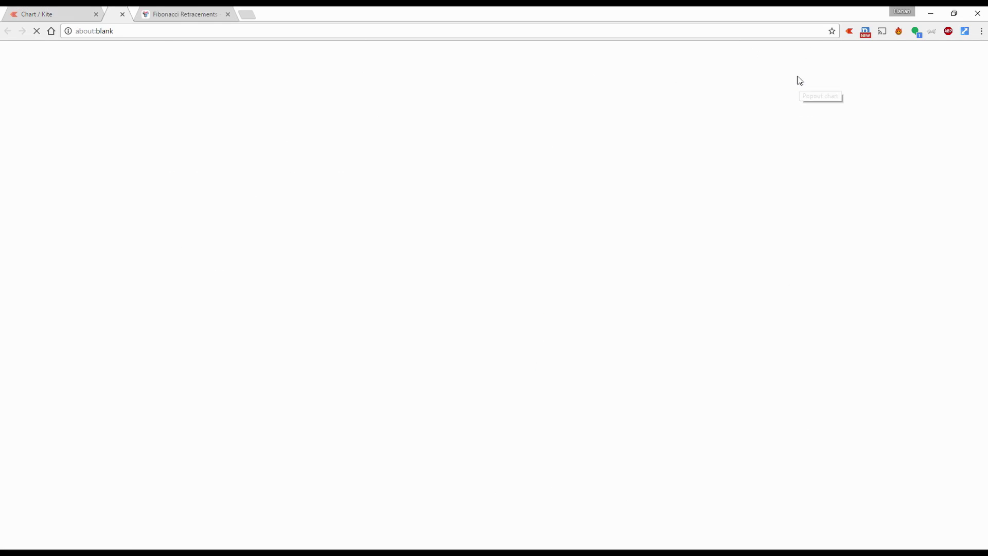
pyautogui.click(43, 16)
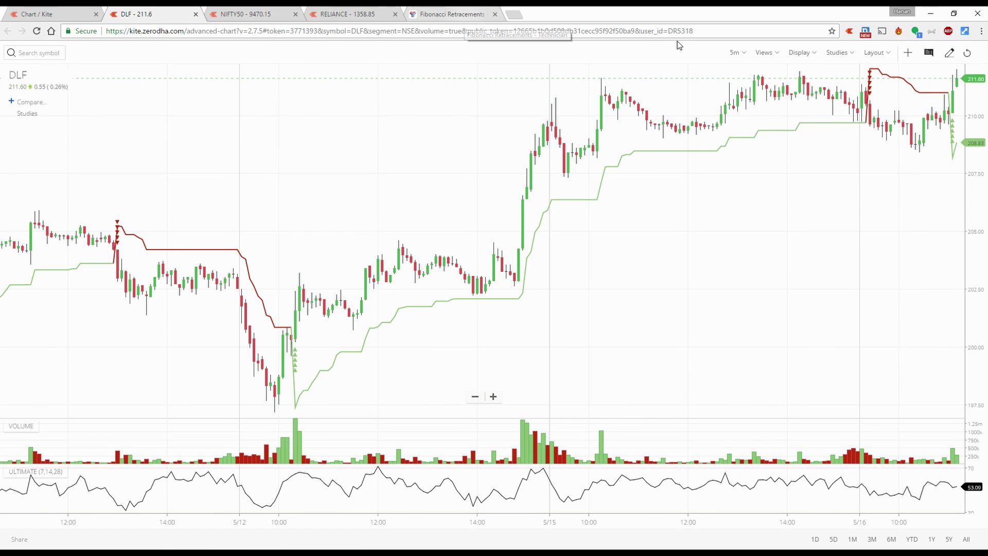
pyautogui.click(965, 31)
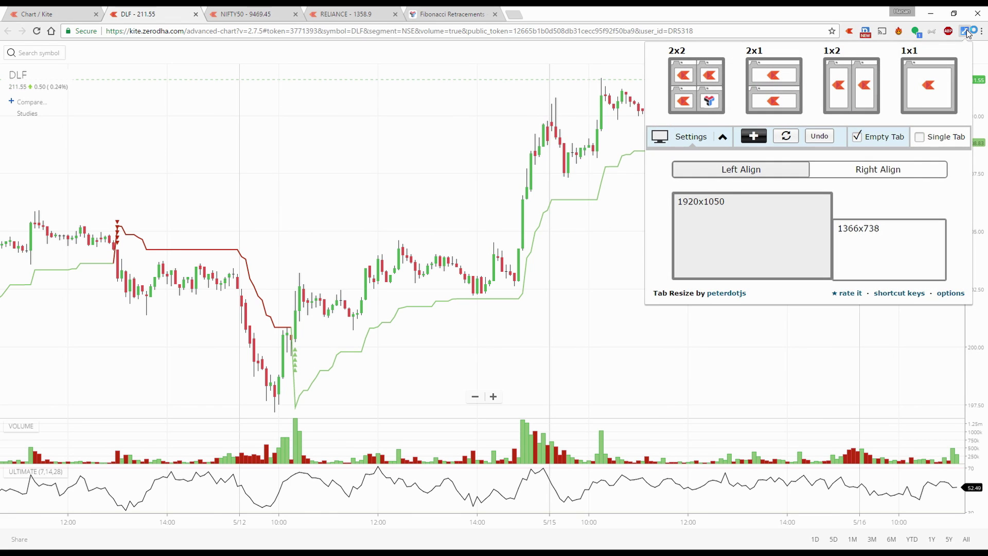
pyautogui.click(696, 85)
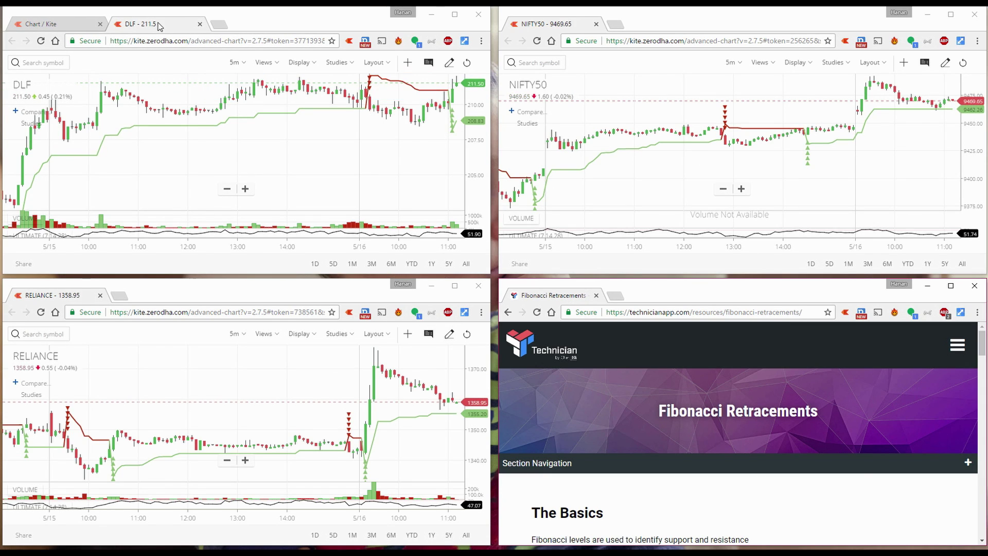
pyautogui.click(455, 16)
pyautogui.hotkey('ctrl', 'pageup')
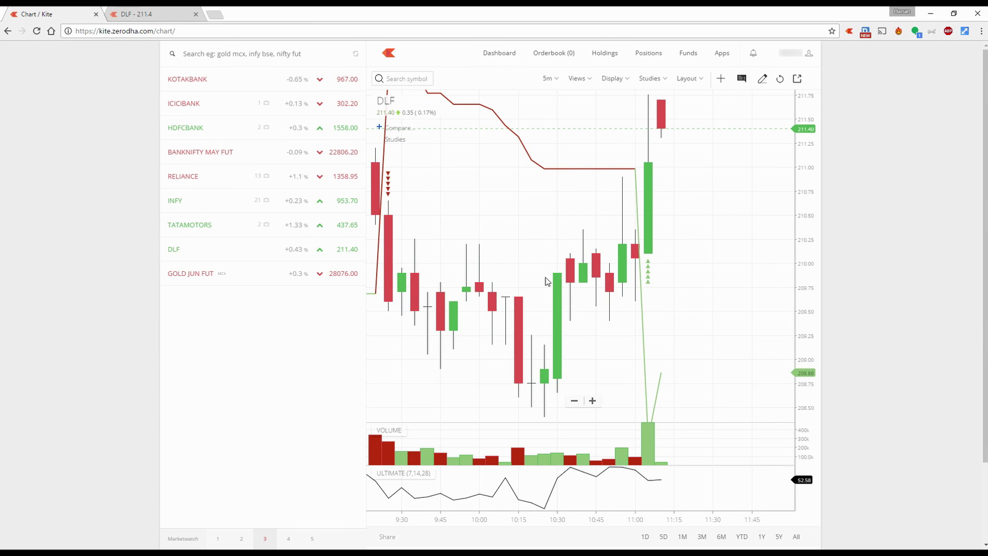
# Switch to SBIN and apply the Moving view: two moving averages, Pring KST and Money Flow
pyautogui.scroll(-3, 598, 293)
pyautogui.click(407, 78)
pyautogui.scroll(-2, 434, 412)
pyautogui.click(439, 506)
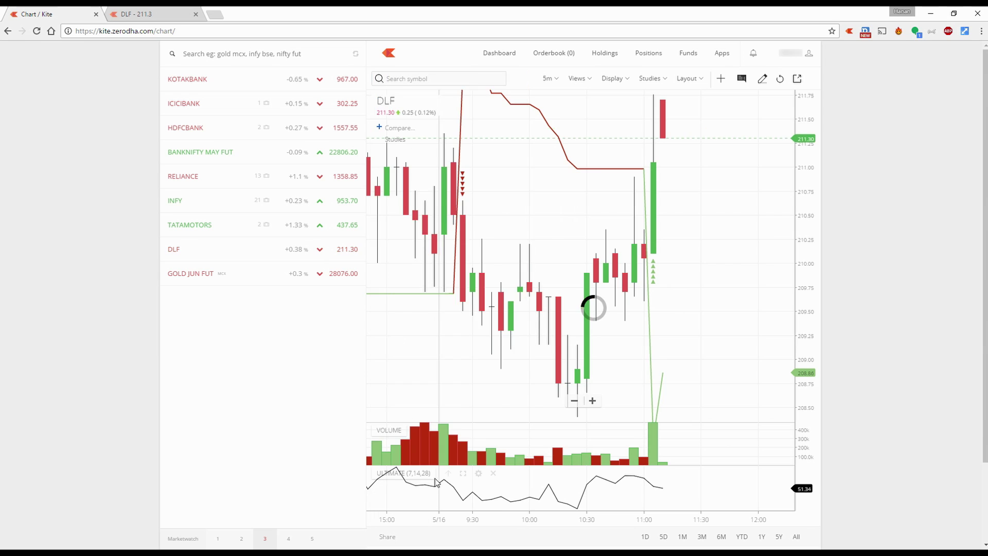
pyautogui.click(577, 78)
pyautogui.click(588, 159)
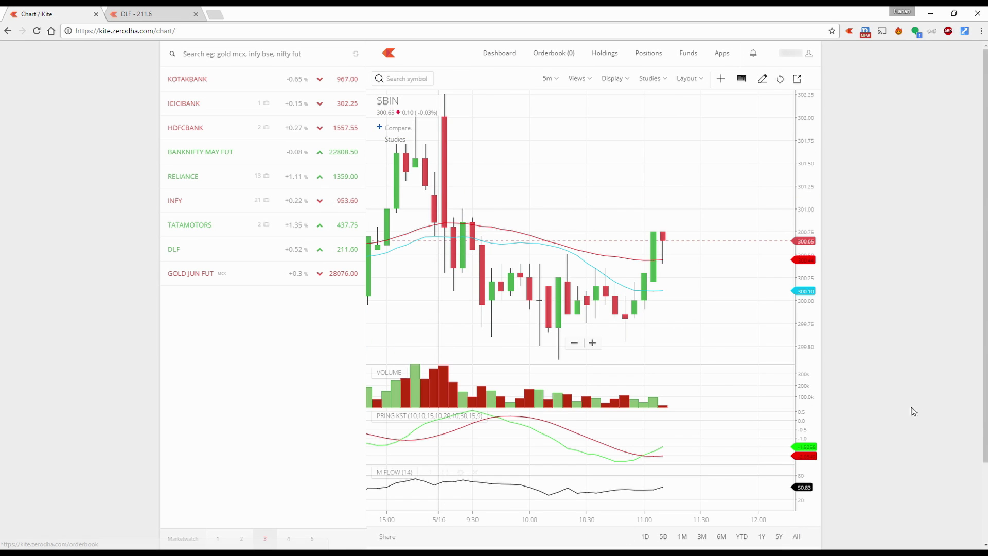
pyautogui.scroll(-2, 900, 426)
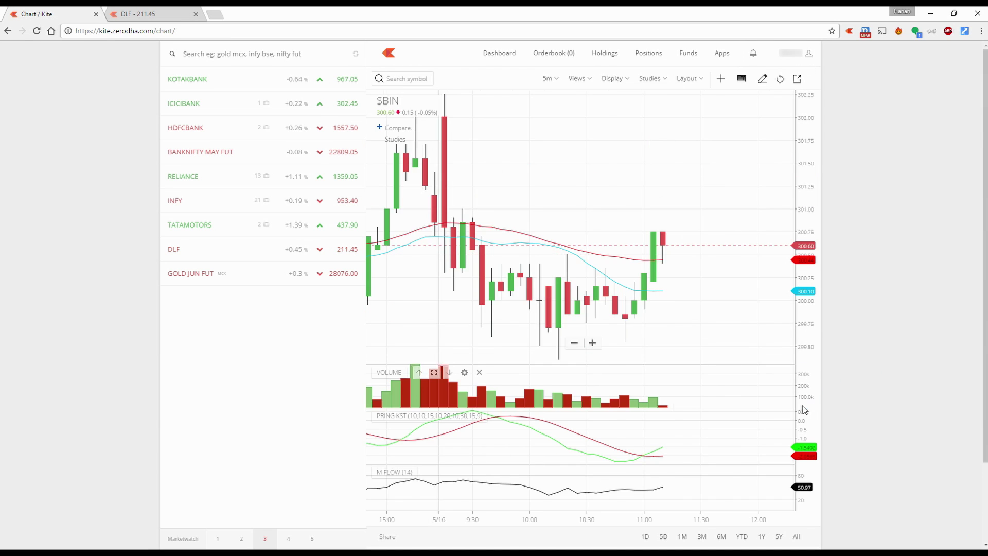
# Step the SBIN chart through the 1D, 5D, 1M, 3M, 1Y, 5Y and All ranges
pyautogui.click(645, 538)
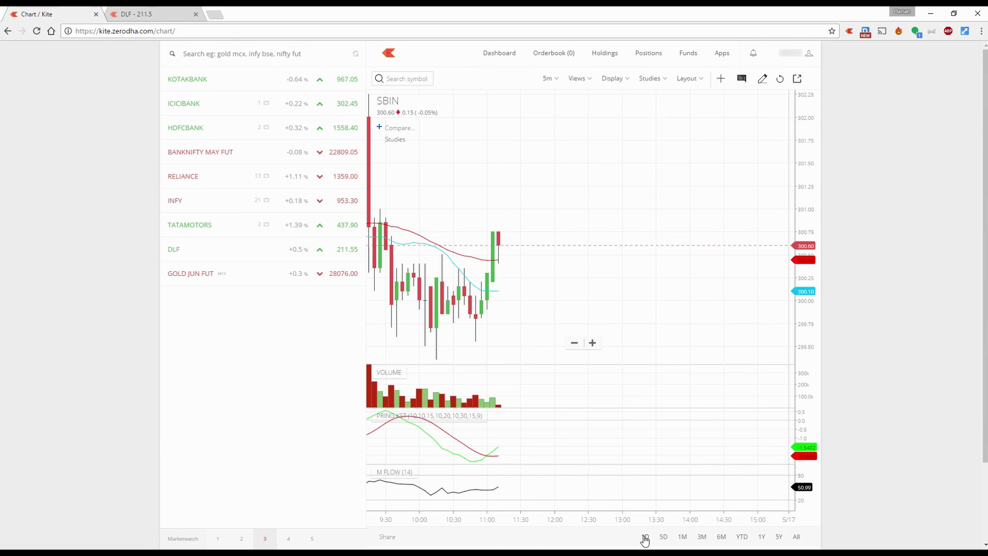
pyautogui.click(663, 536)
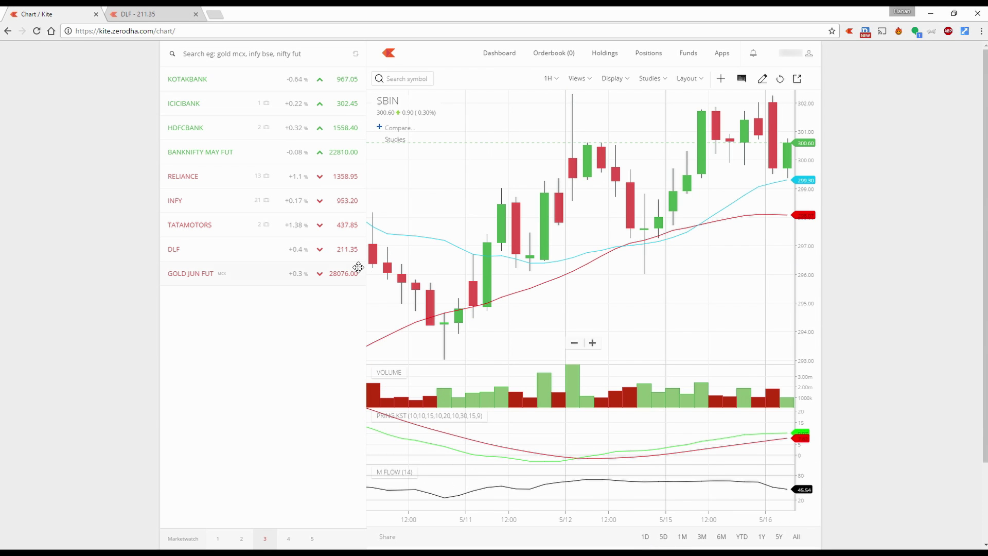
pyautogui.click(682, 537)
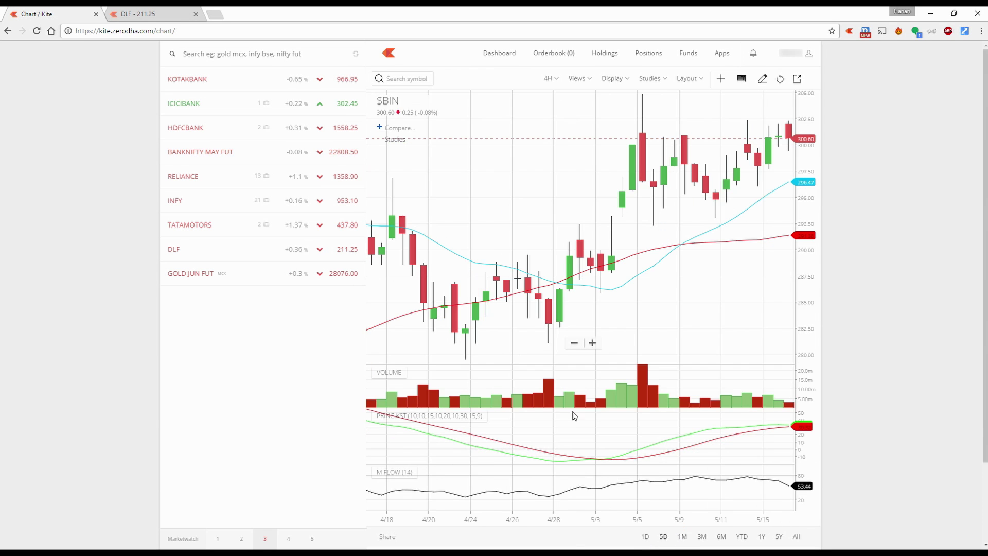
pyautogui.click(720, 538)
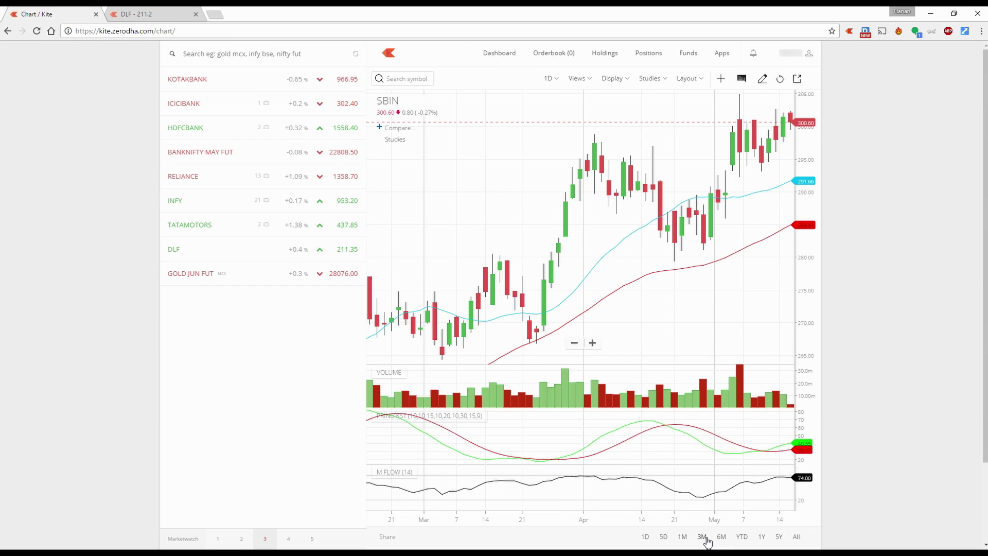
pyautogui.click(761, 537)
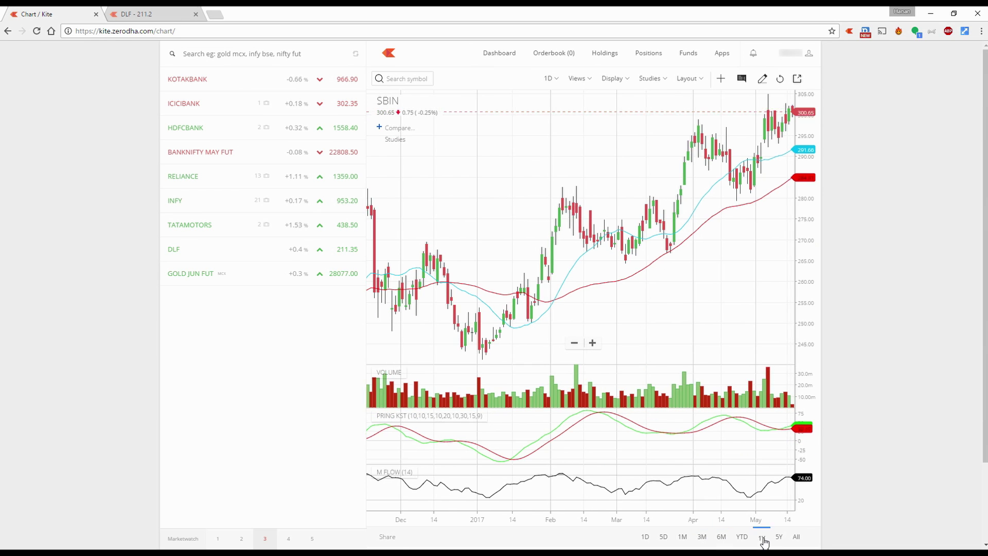
pyautogui.click(777, 537)
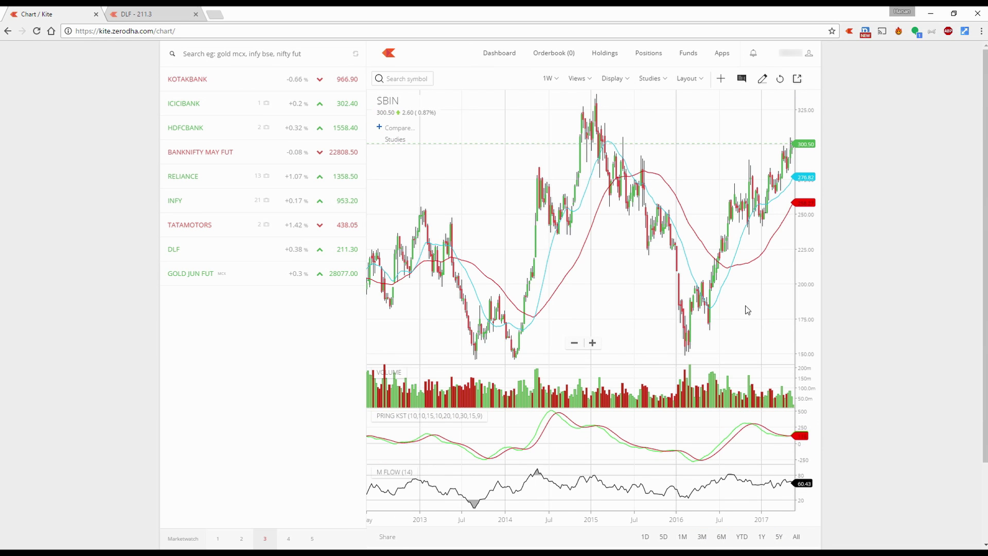
pyautogui.click(797, 537)
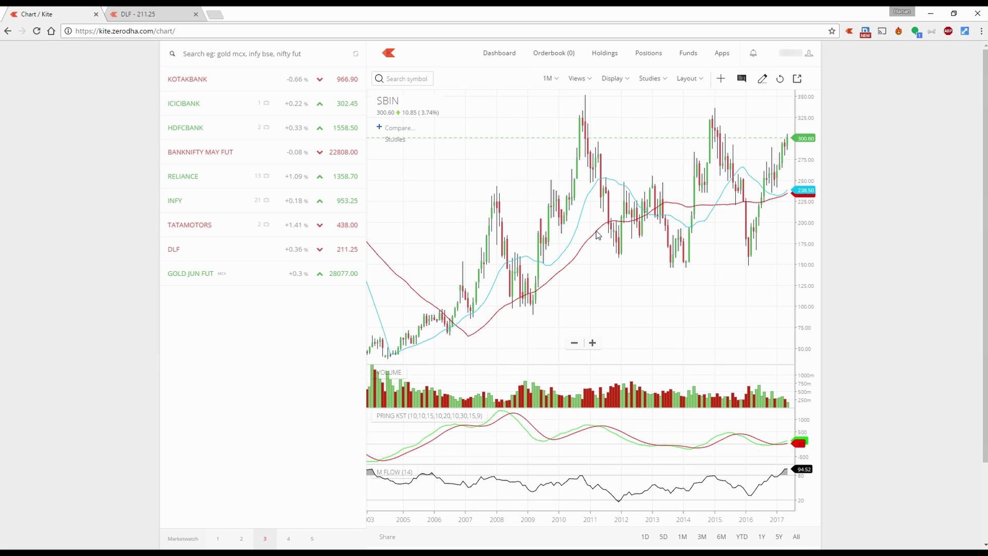
# Apply the Ichimoku saved view, then switch back to the Moving saved view
pyautogui.click(577, 79)
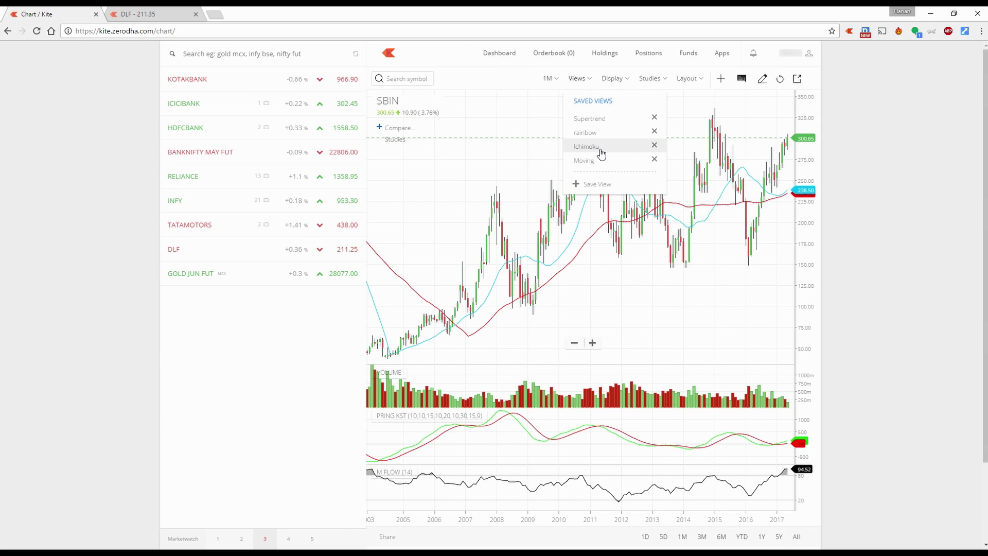
pyautogui.click(586, 146)
pyautogui.click(548, 78)
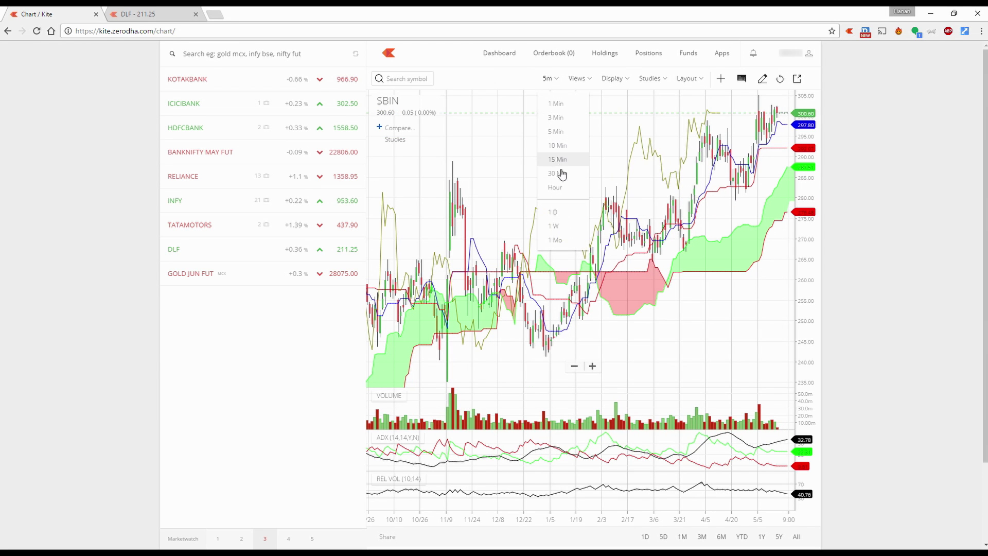
pyautogui.click(577, 78)
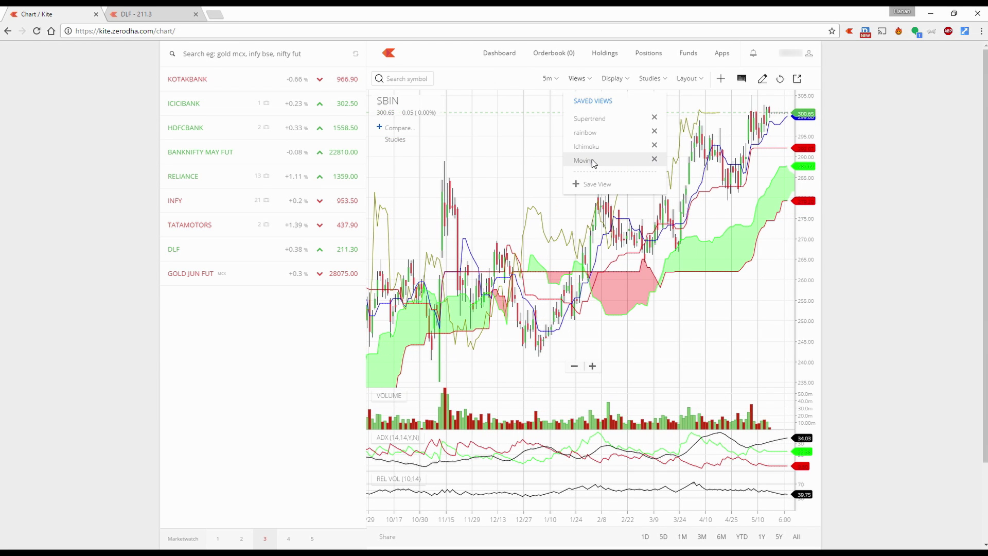
pyautogui.click(592, 161)
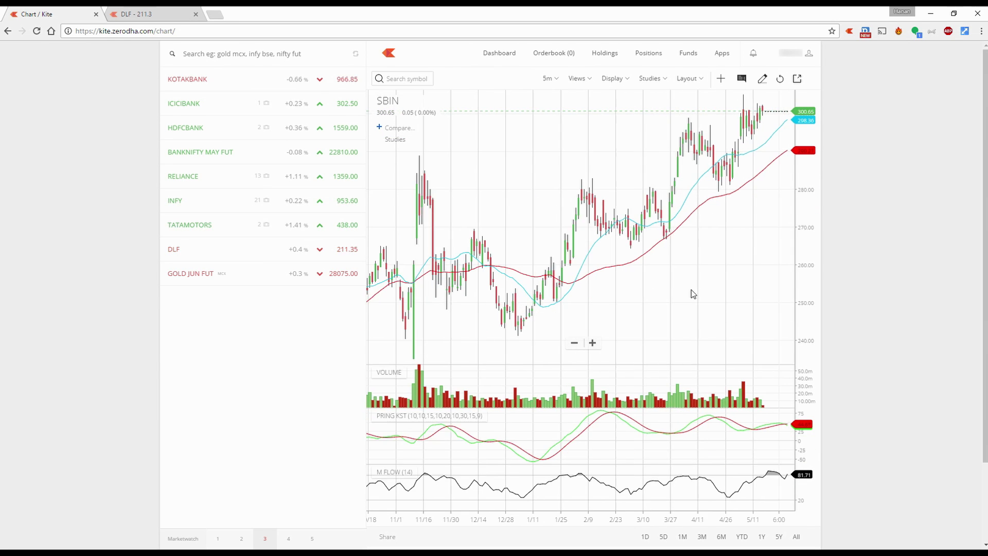